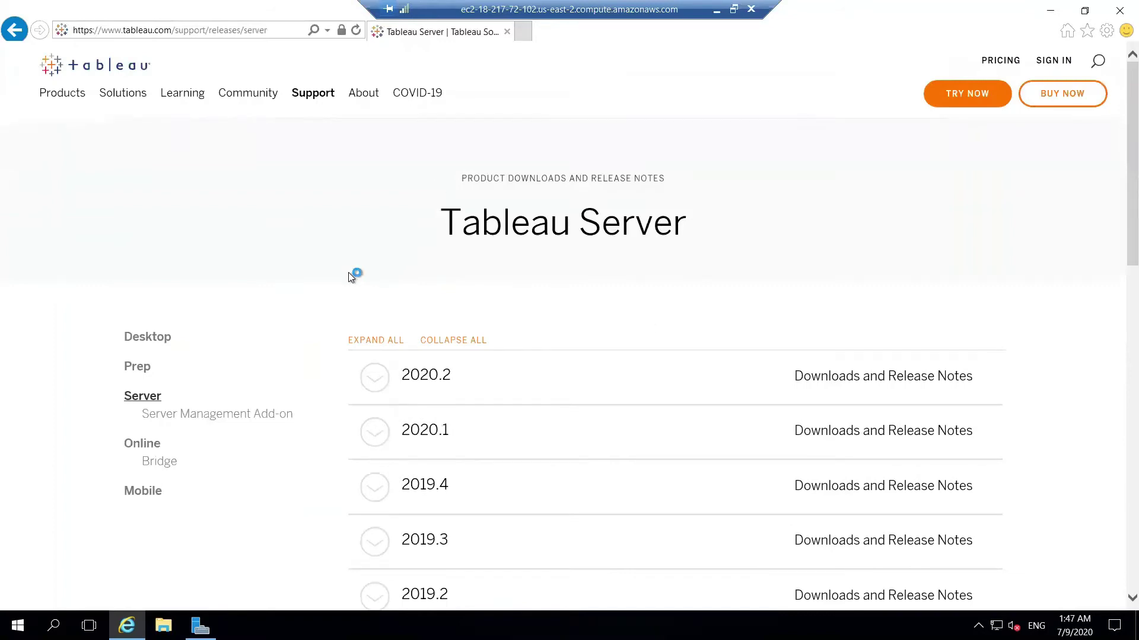
Browse the Tableau Server version list and open the 2020.1 release downloads page.
scroll(350, 277, down, 15)
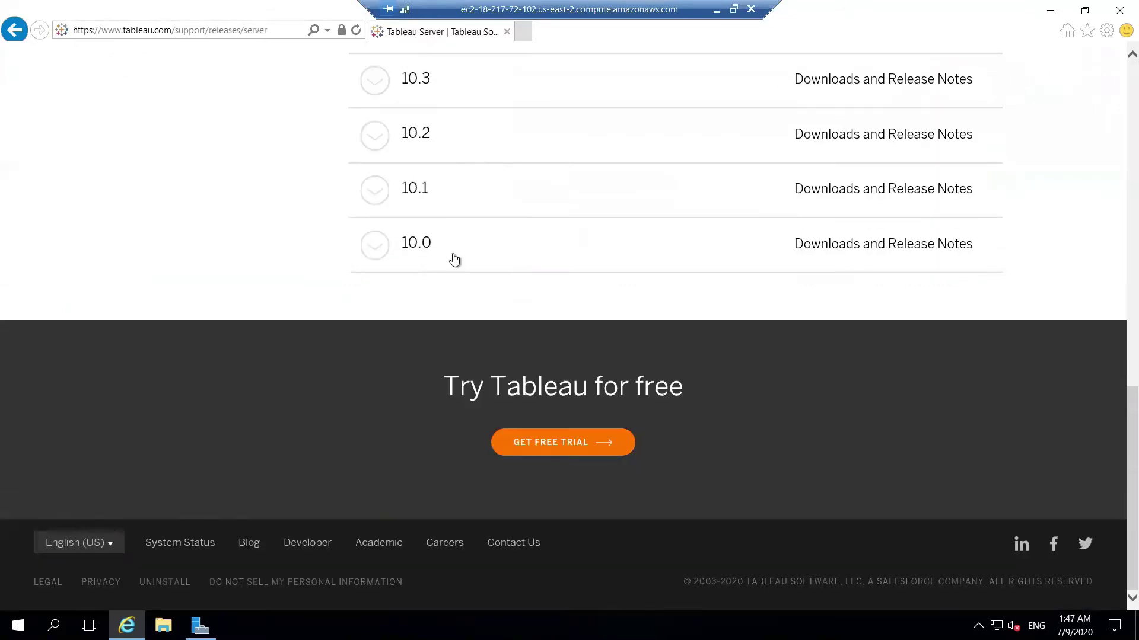
scroll(454, 259, up, 15)
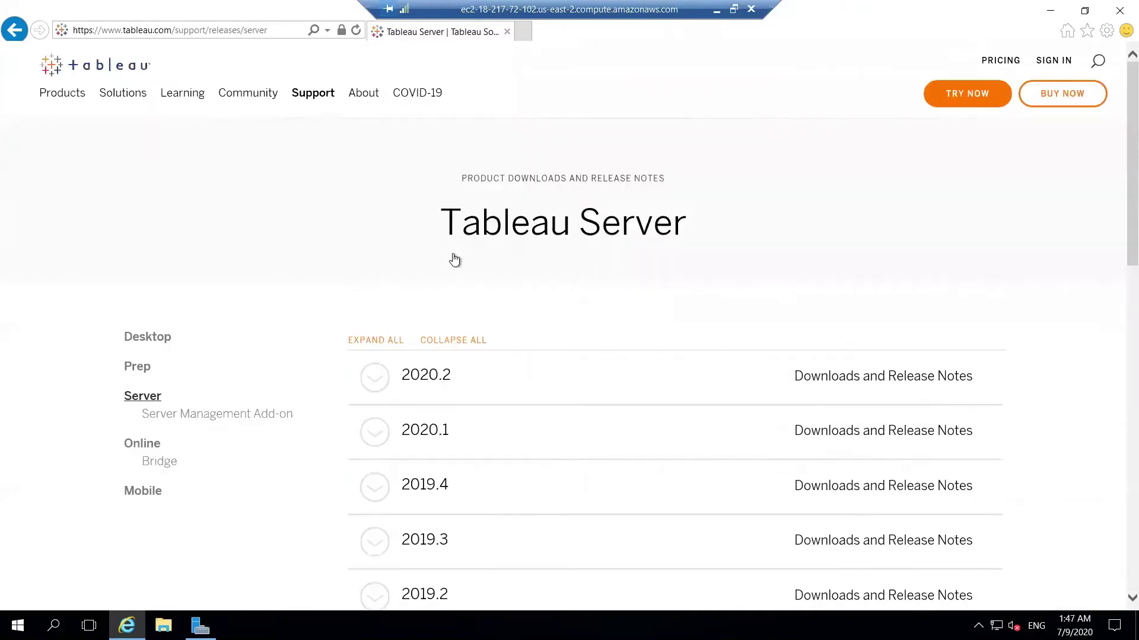
scroll(454, 260, down, 15)
scroll(455, 258, up, 15)
click(374, 438)
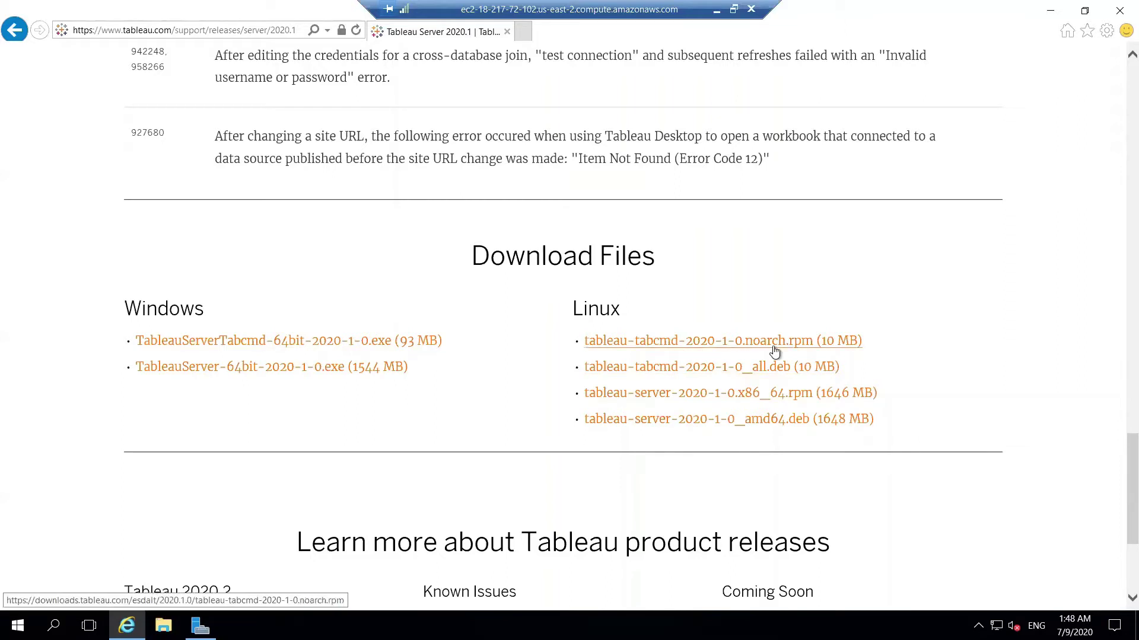
Download TableauServer-64bit-2020-1-0.exe for Windows and save it to disk.
click(287, 368)
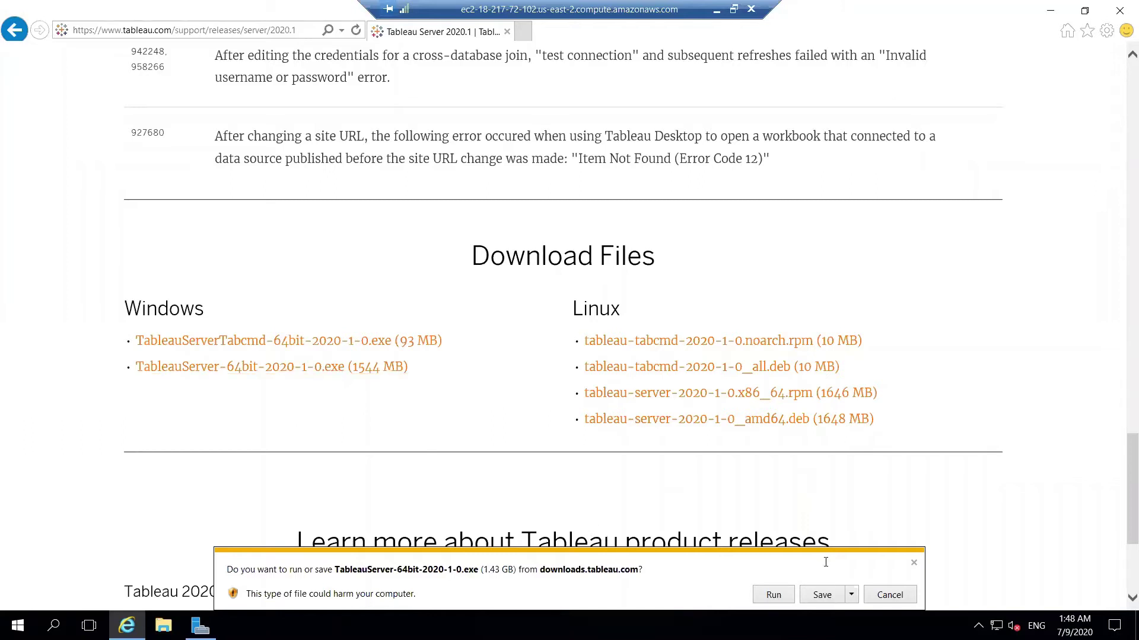
click(810, 596)
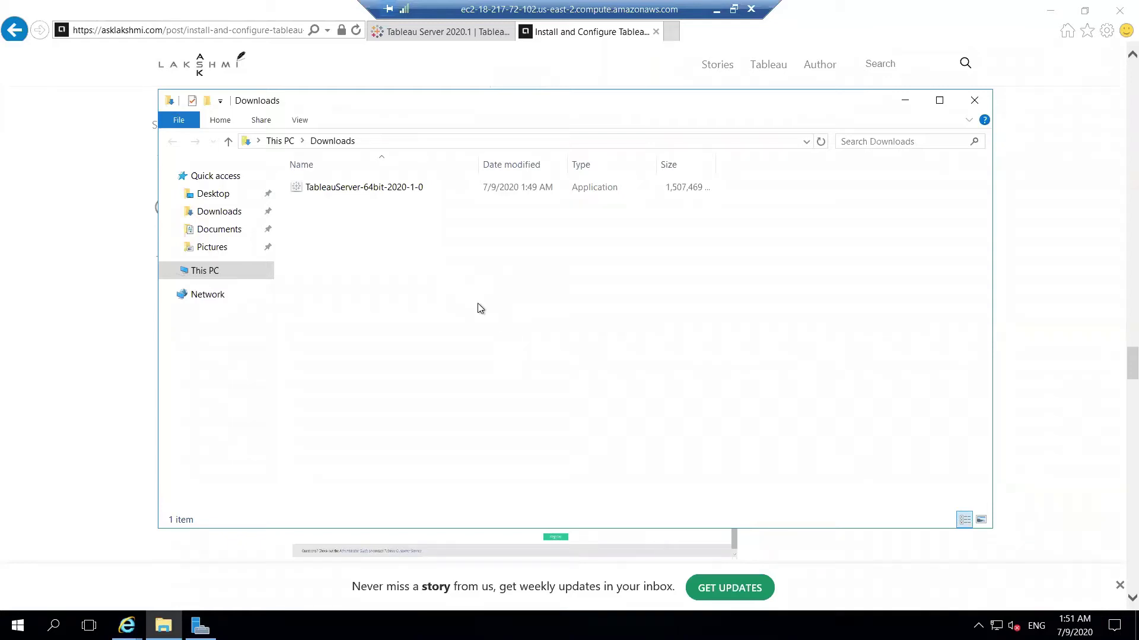
Run the TableauServer-64bit-2020-1-0 installer from Downloads as administrator.
click(378, 187)
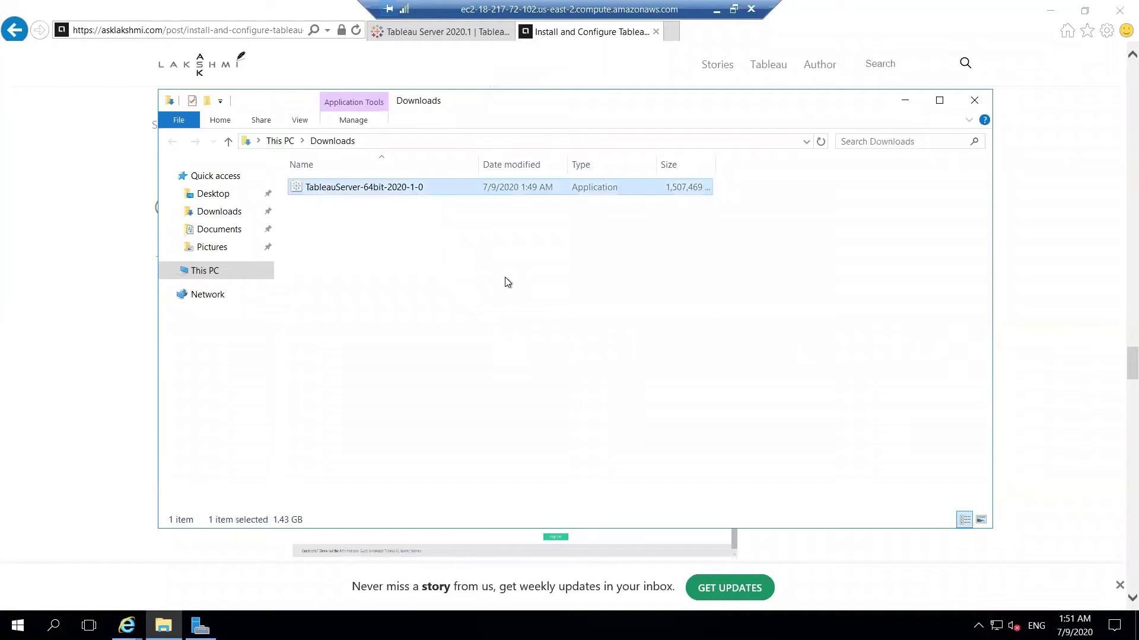
right_click(396, 190)
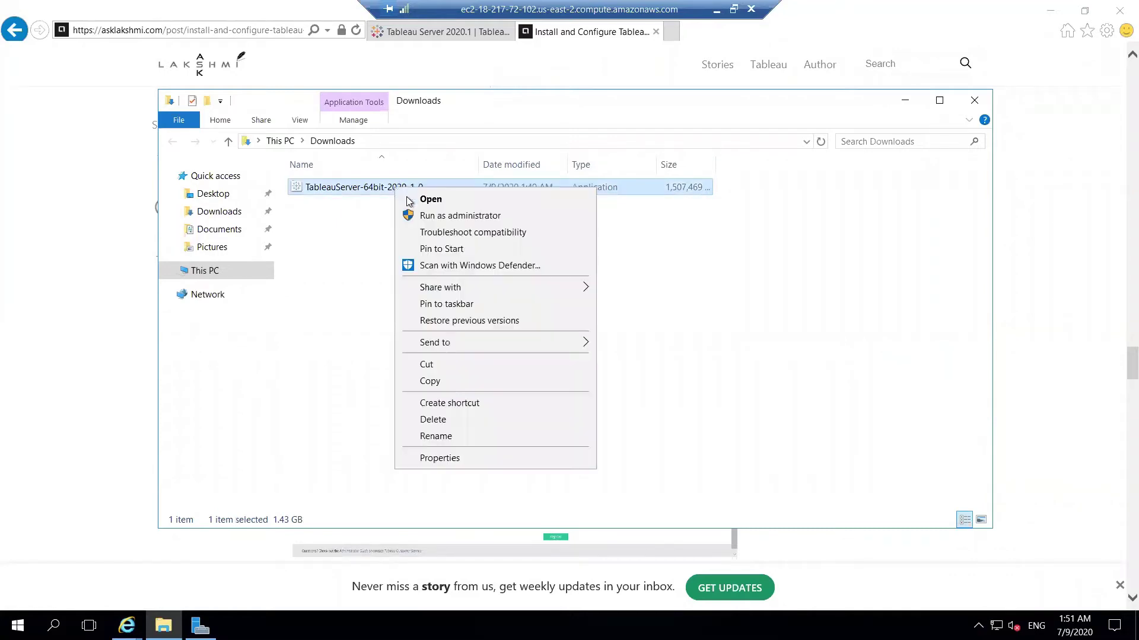
click(432, 215)
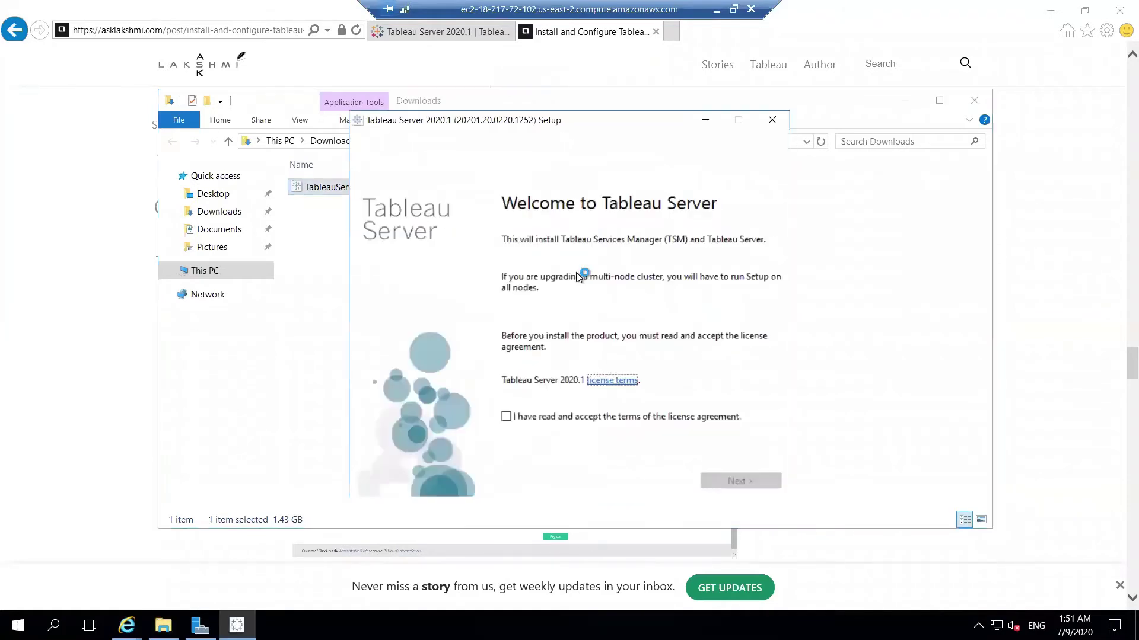
Accept the Tableau Server license agreement and continue to Install customizations.
click(534, 418)
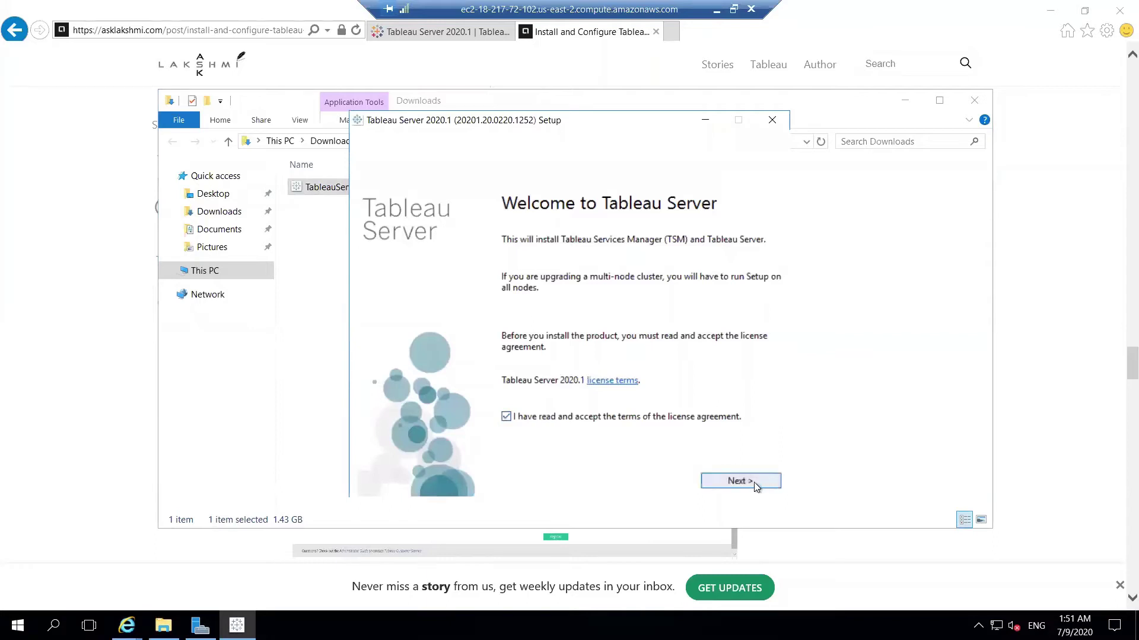
click(753, 482)
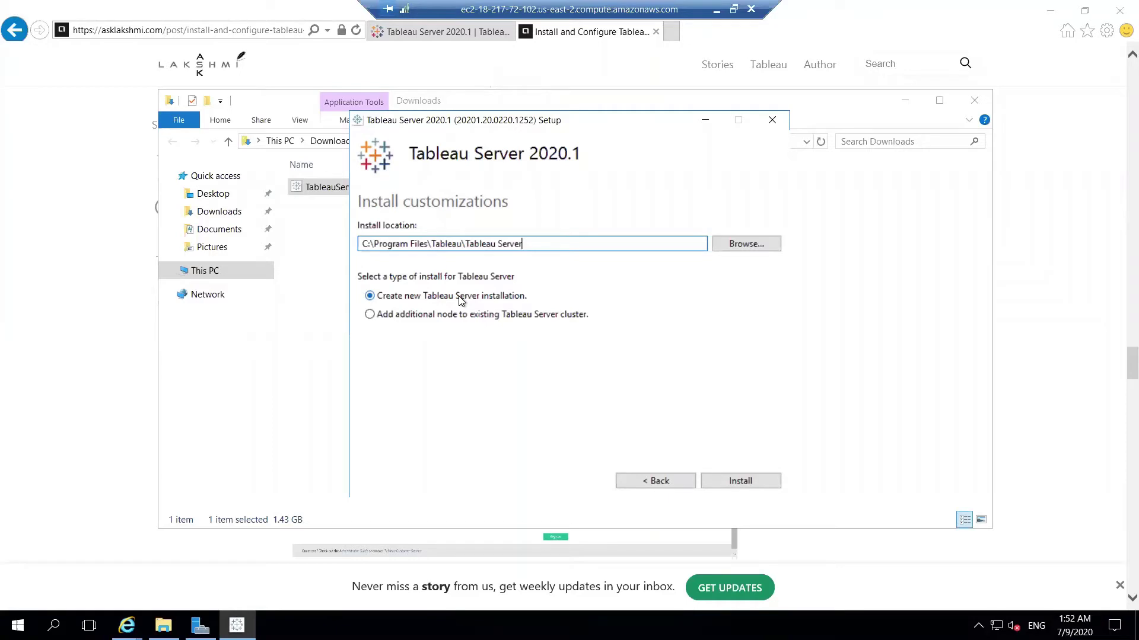
Install a new Tableau Server, accepting the 4-of-8 processor cores warning.
click(456, 320)
click(448, 299)
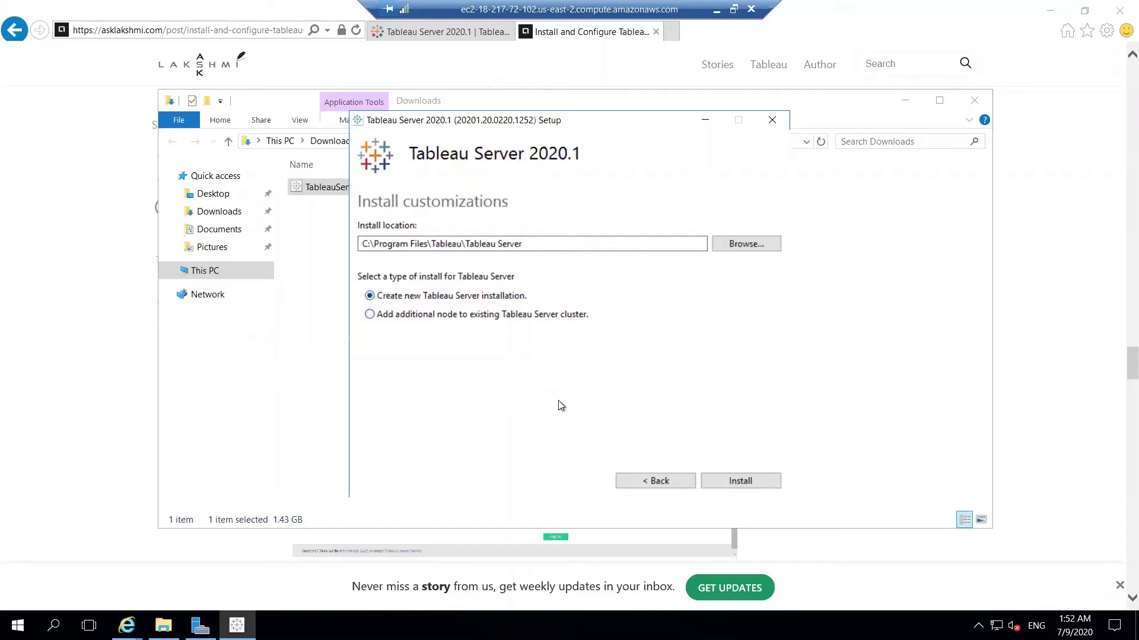
click(741, 481)
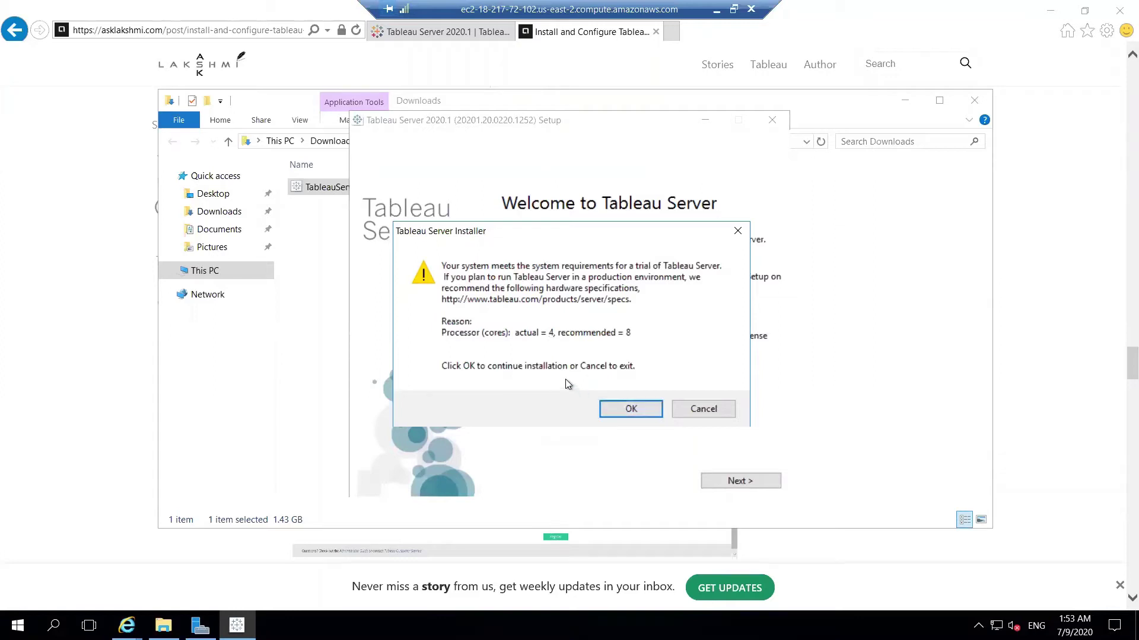
click(616, 414)
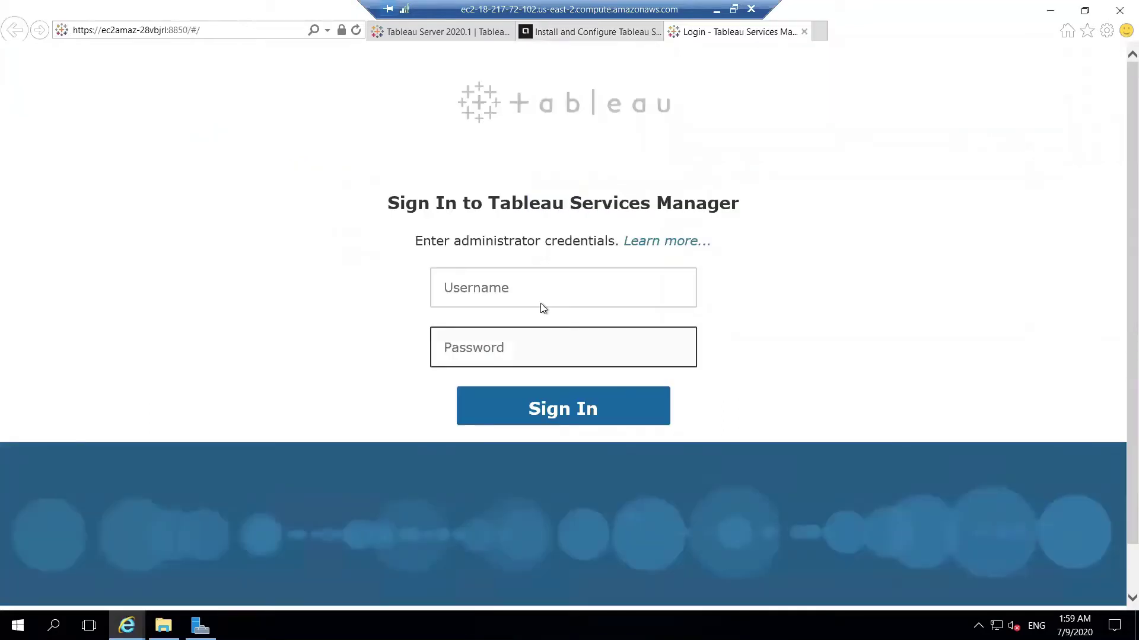
Sign in to Tableau Services Manager as 'administrator' with the pasted Windows password.
click(542, 300)
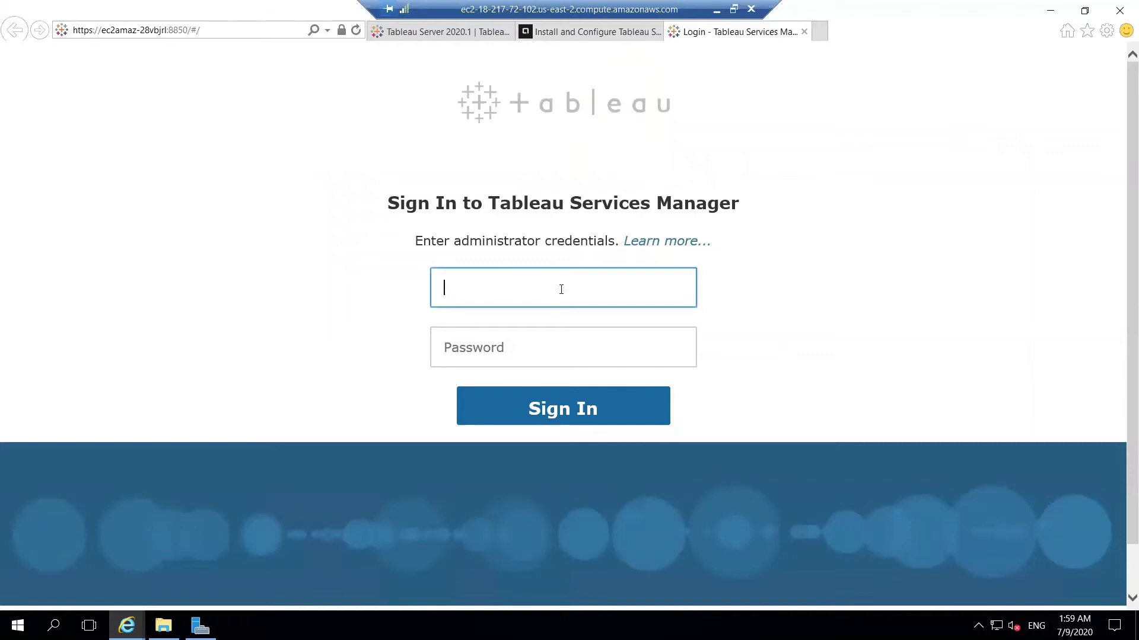
click(581, 348)
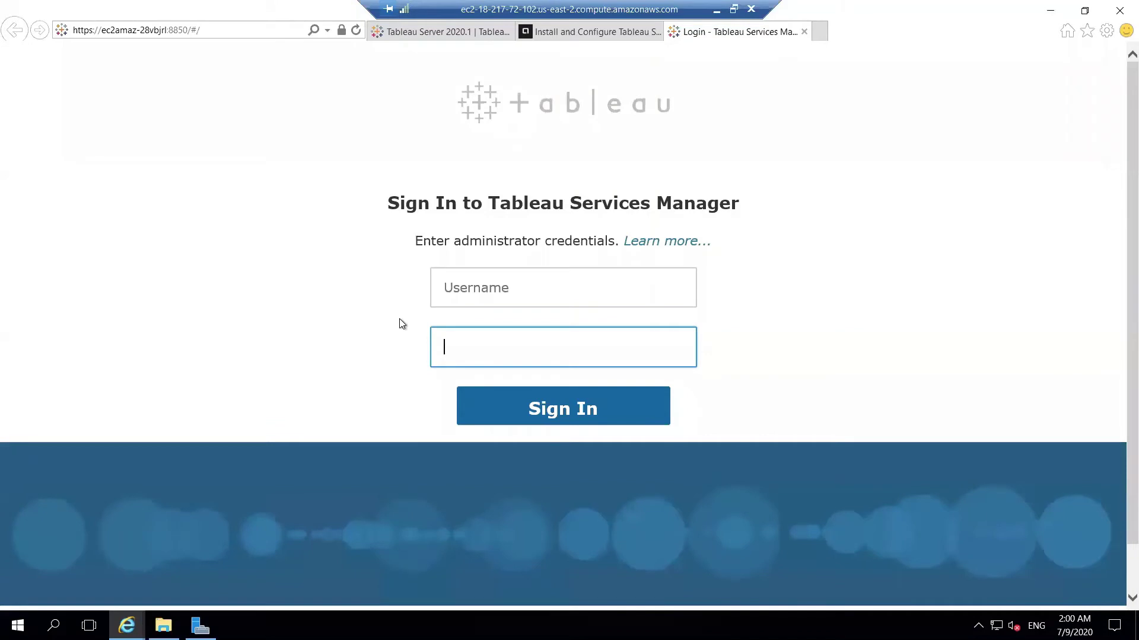
click(529, 285)
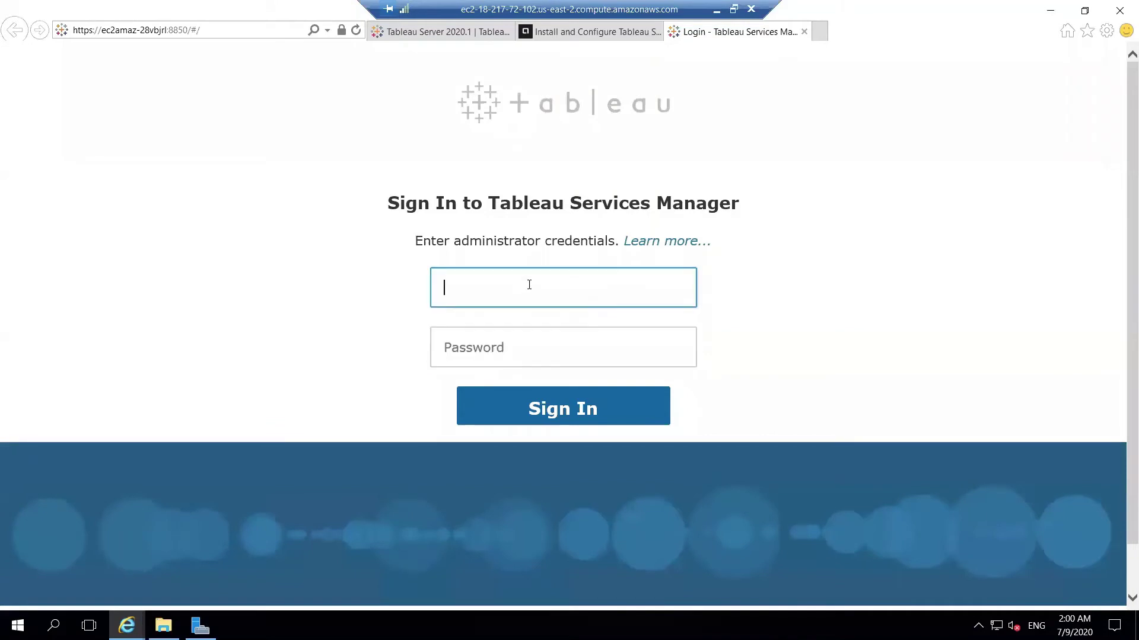
text(administrator)
key(Tab)
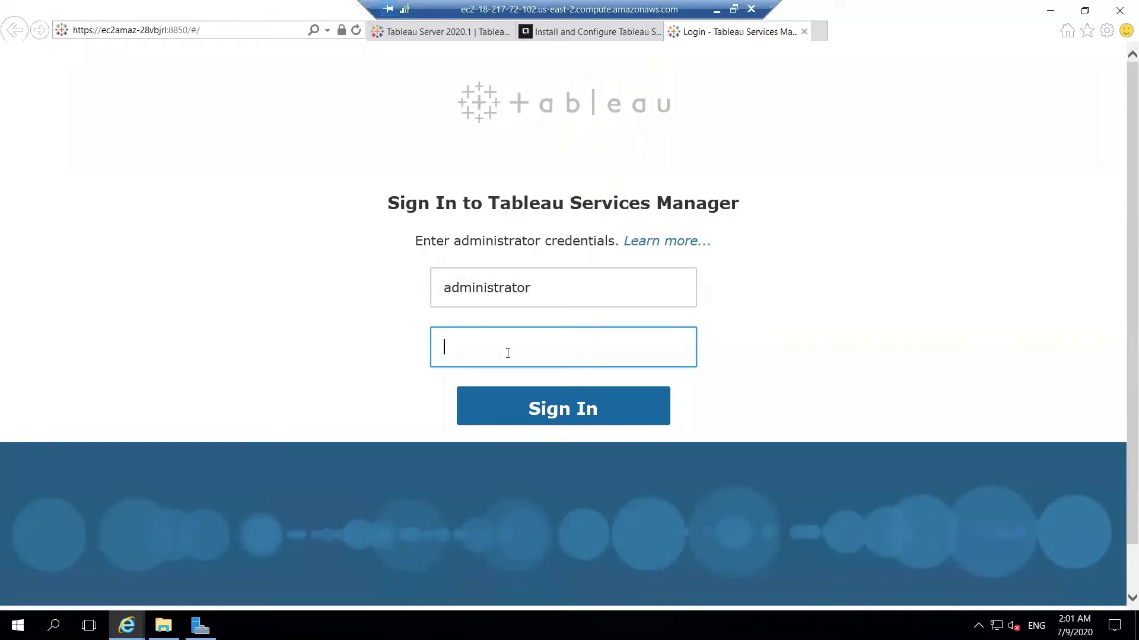
key(ctrl+v)
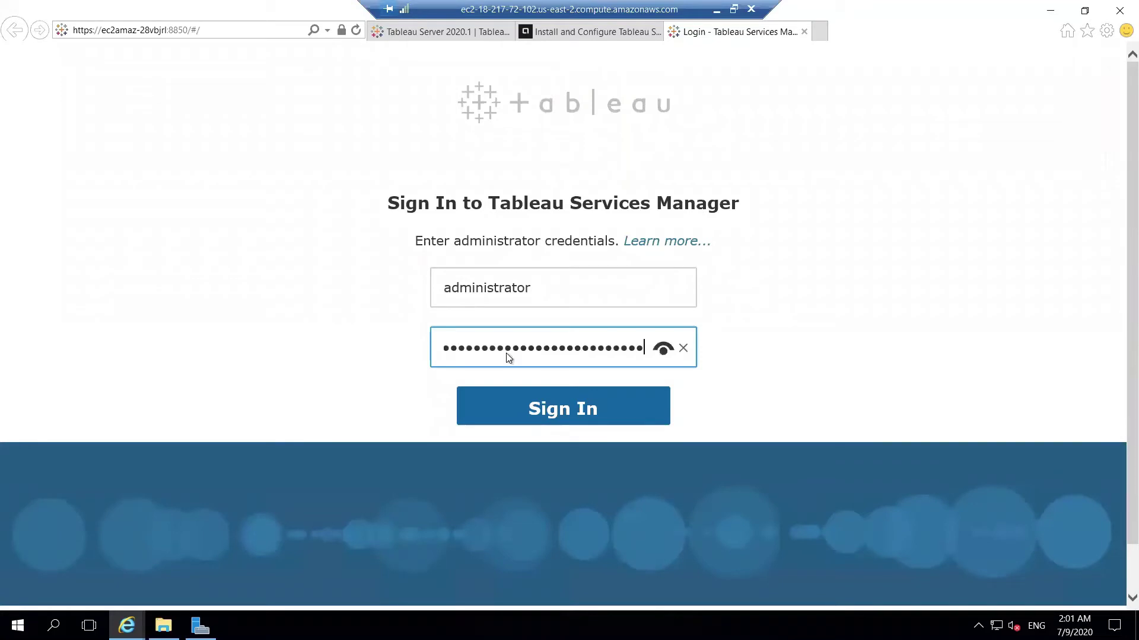
click(664, 350)
click(664, 350)
click(621, 403)
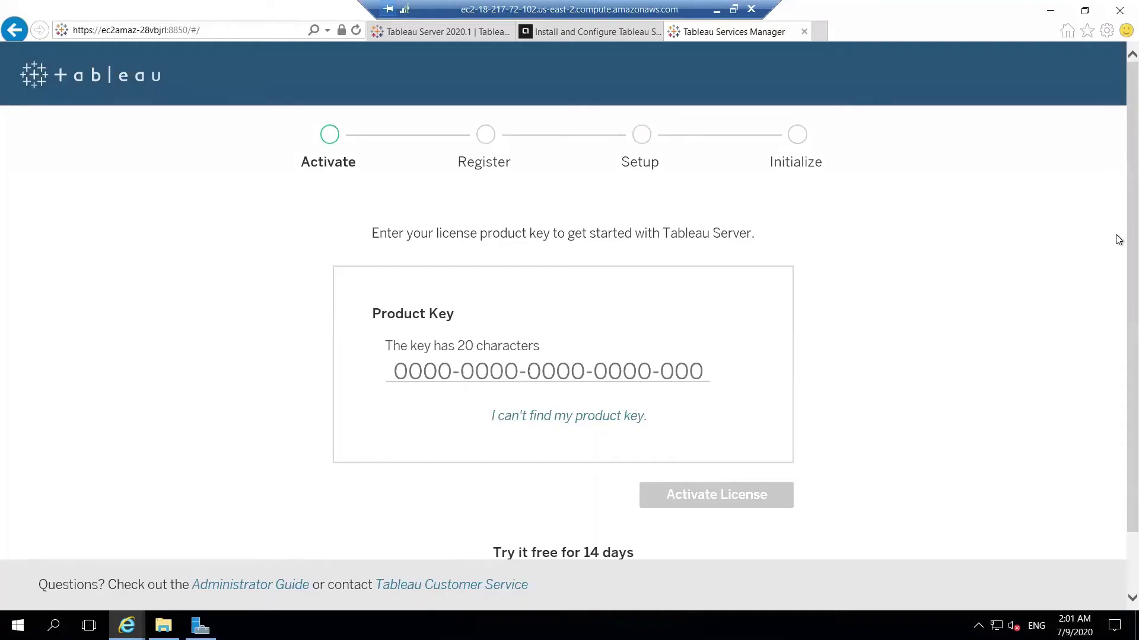
Skip the product key and activate with the 14-day Tableau Server trial.
scroll(1120, 299, down, 2)
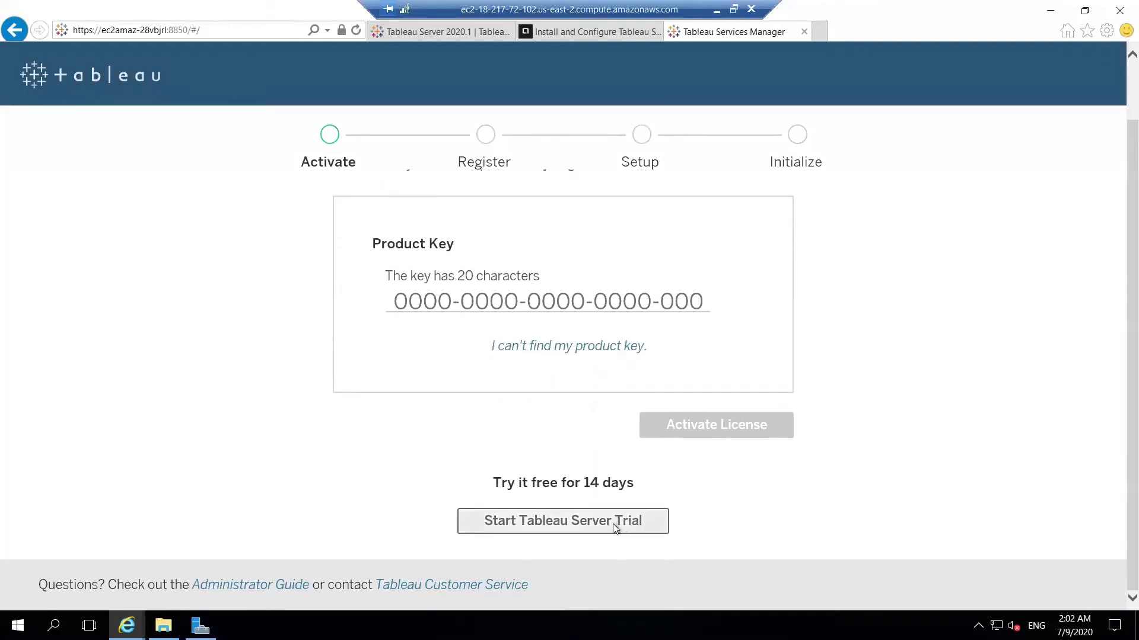
click(549, 519)
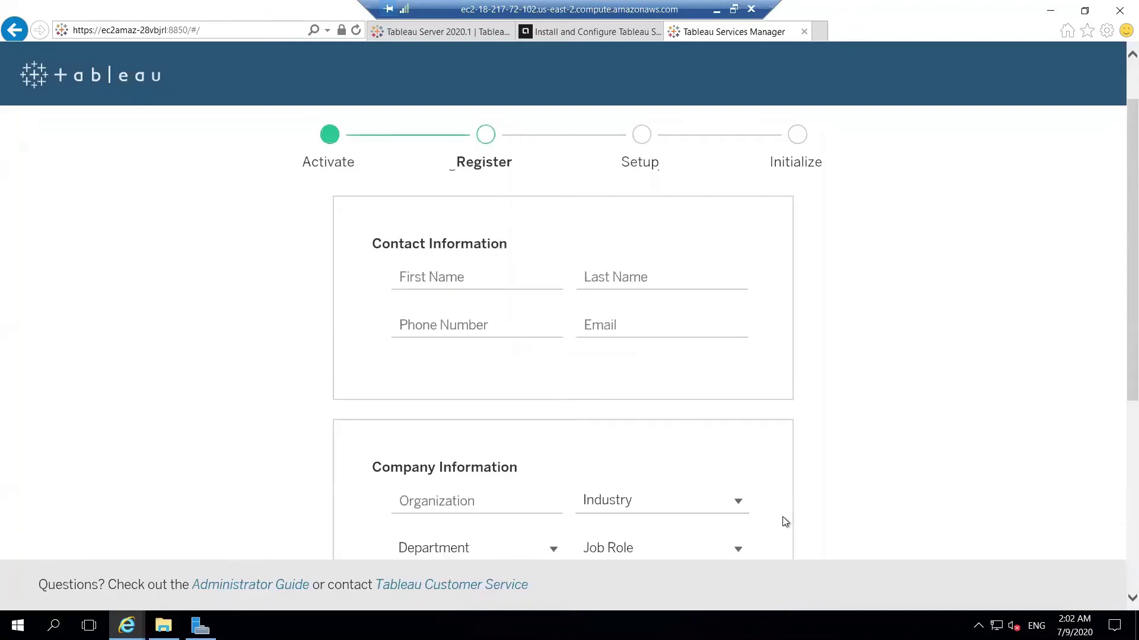
Enter the contact's first and last name, set State to Telangana, and register.
click(454, 275)
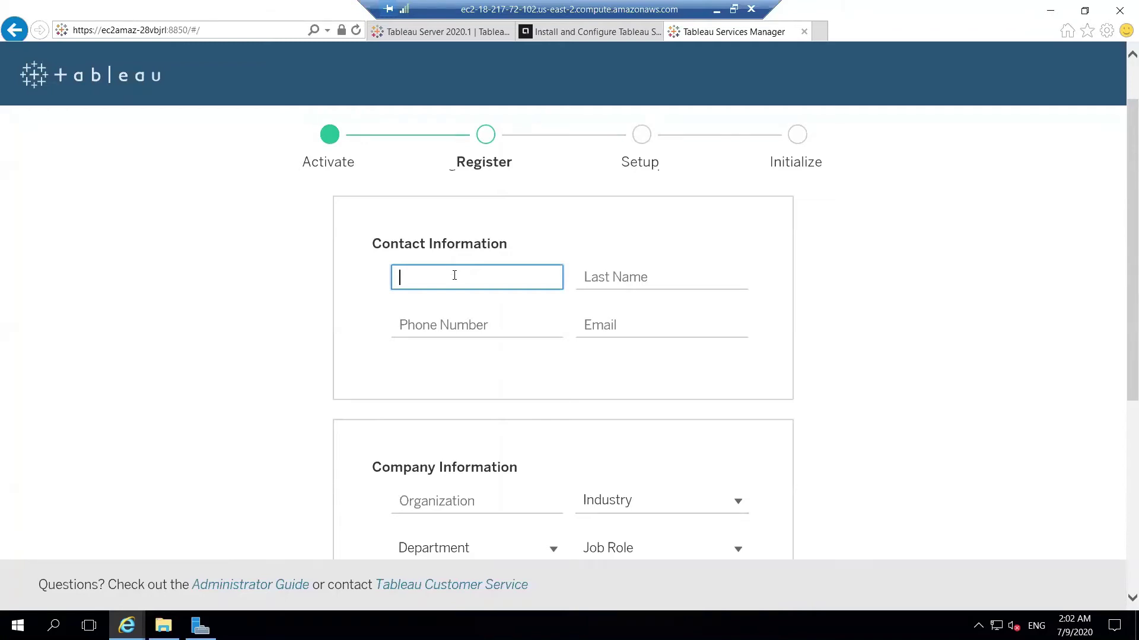
key(Tab)
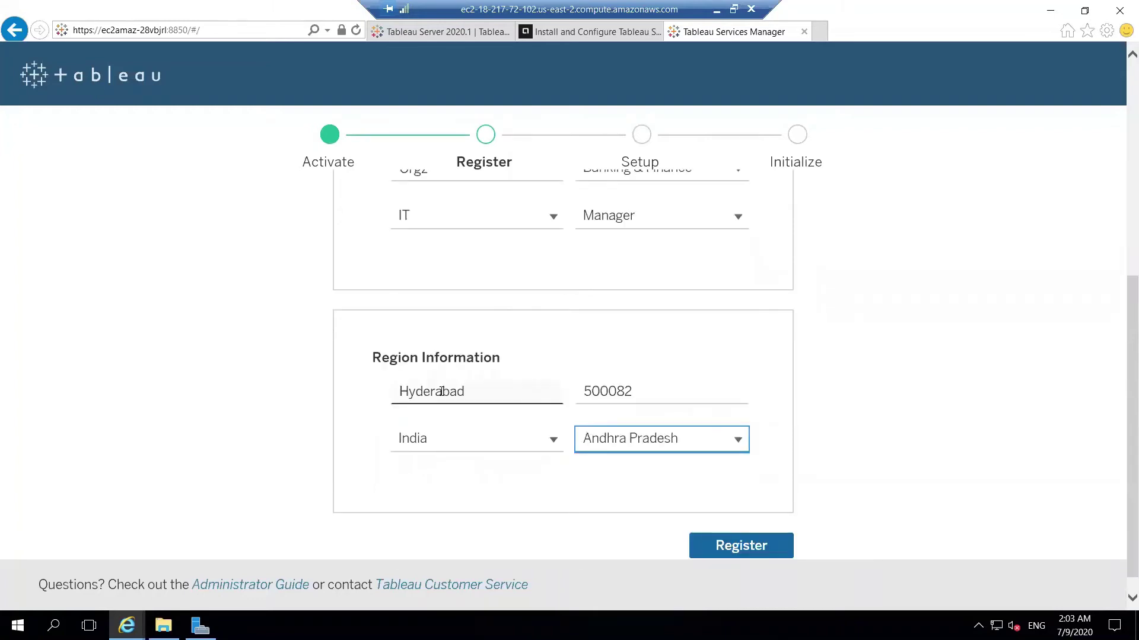
key(t)
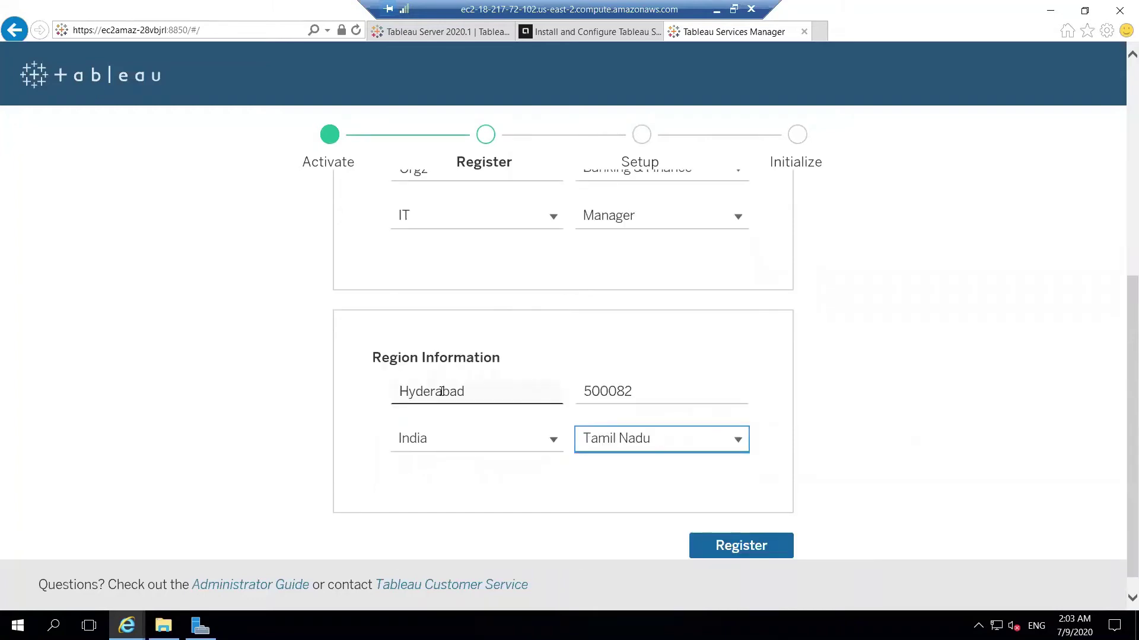
key(t)
key(t)
key(Up)
click(741, 546)
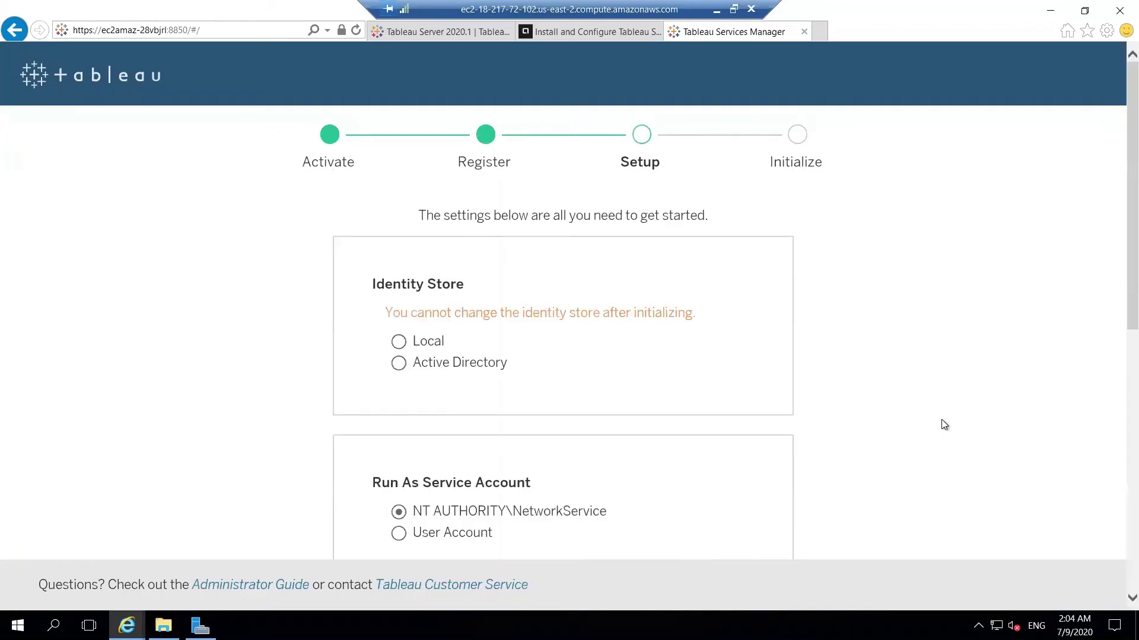
Scroll through the Setup page to review identity store, run-as account and gateway port 80.
scroll(1119, 334, down, 1)
scroll(1119, 333, down, 4)
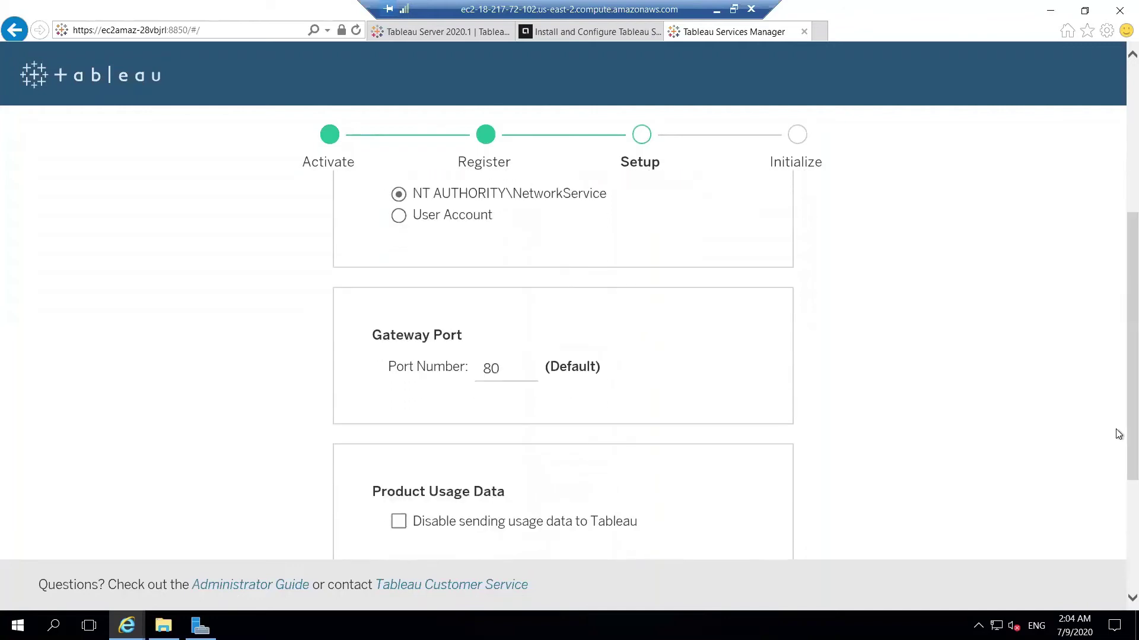
scroll(1118, 468, down, 2)
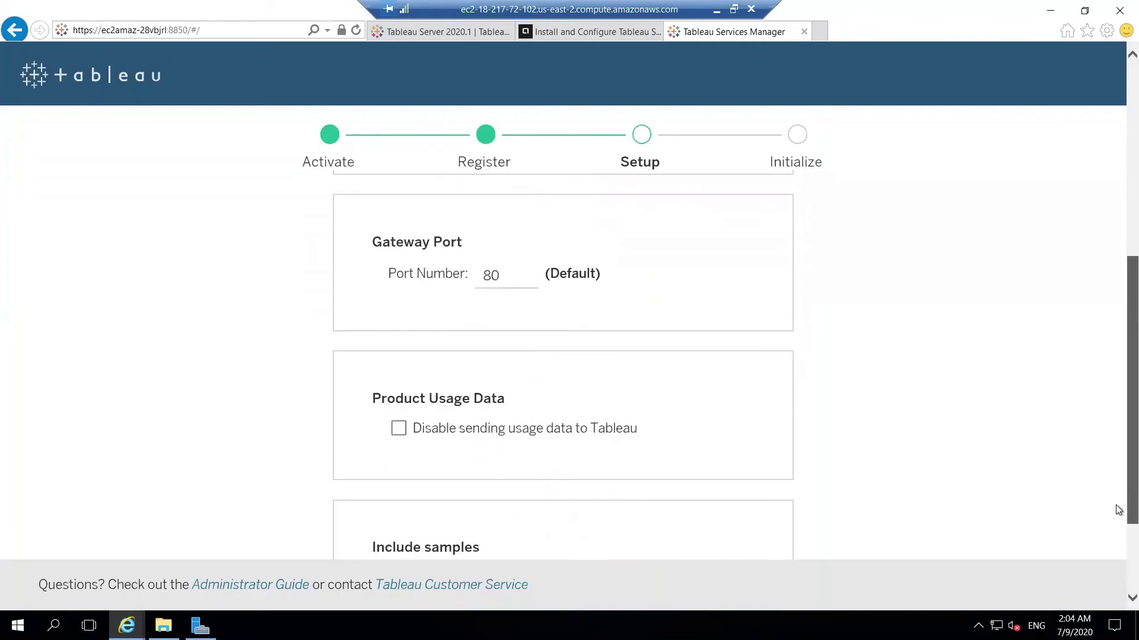
scroll(1118, 510, down, 2)
scroll(1118, 466, up, 2)
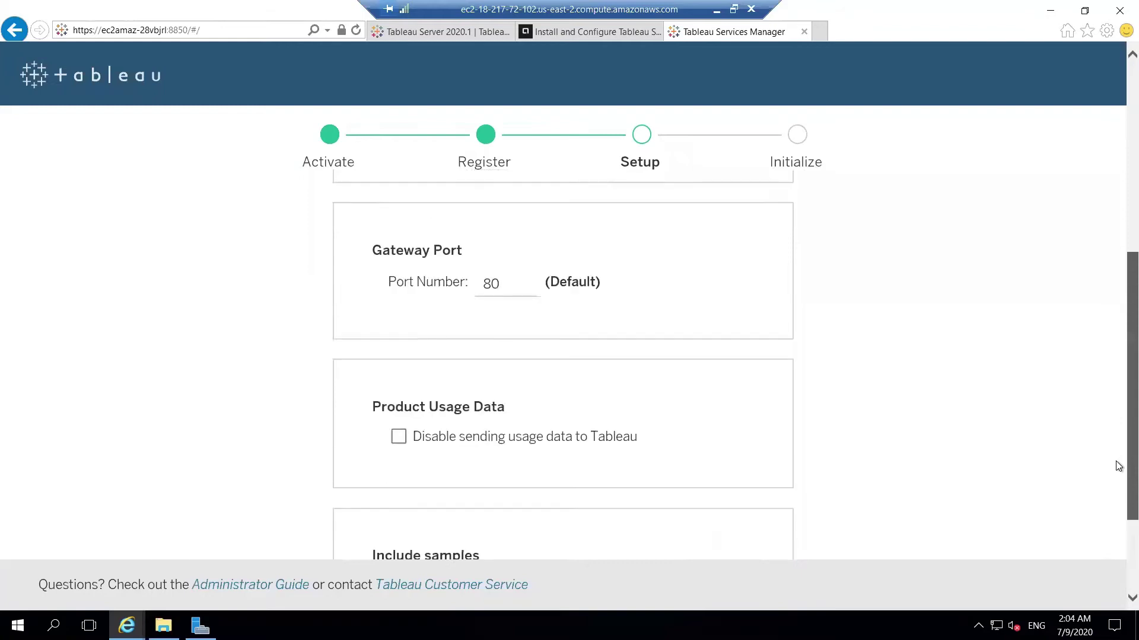
scroll(1119, 442, up, 1)
scroll(1118, 409, up, 1)
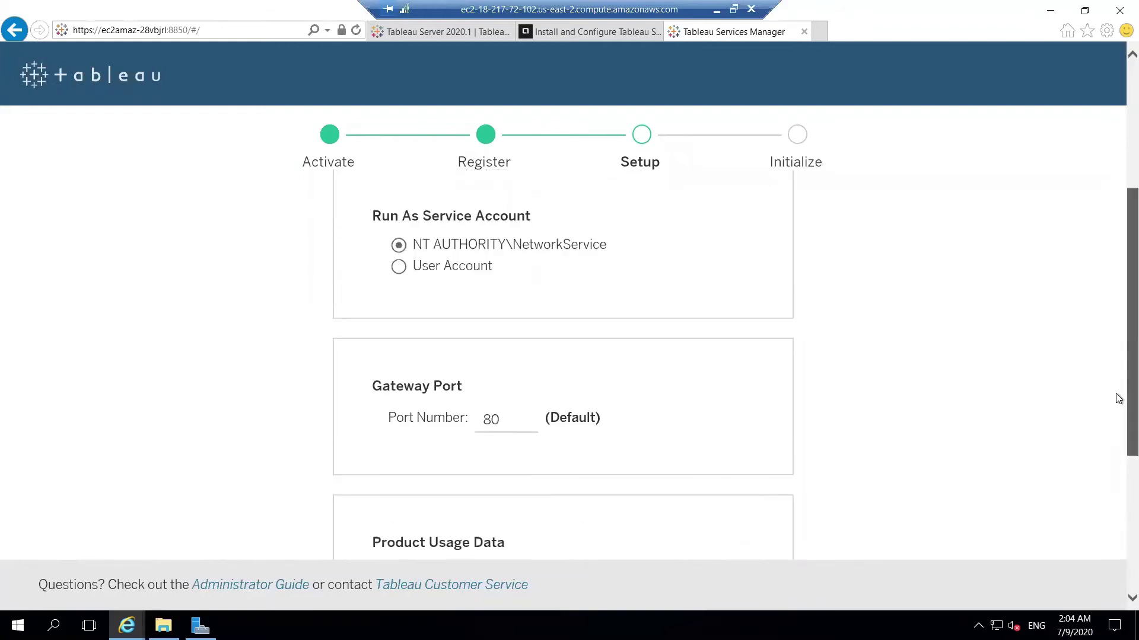
scroll(1118, 396, up, 1)
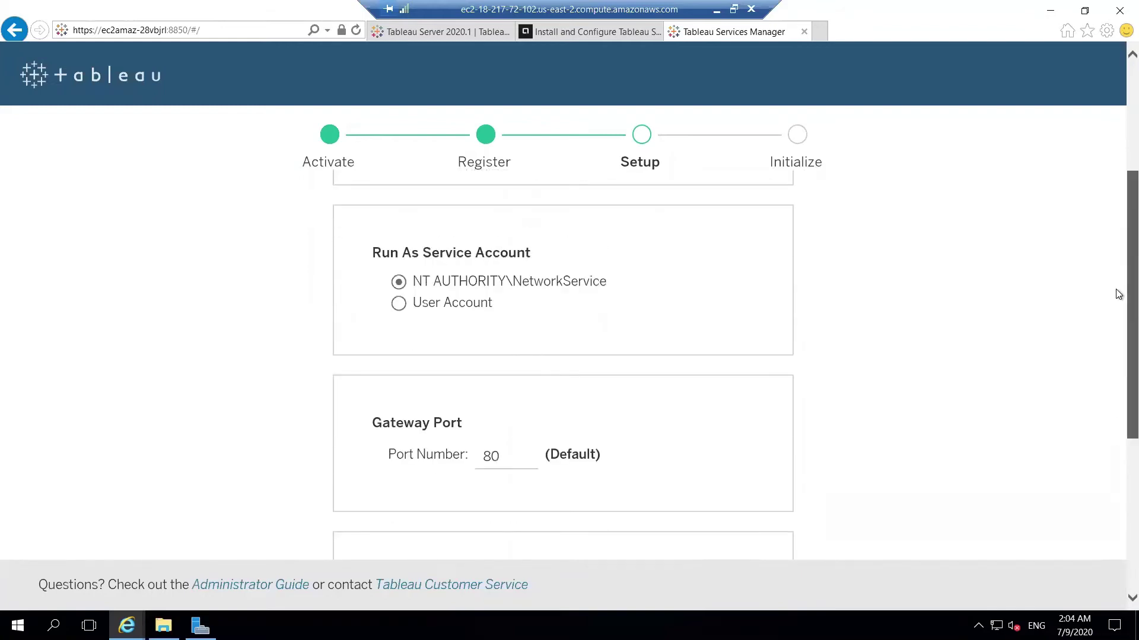
scroll(1119, 249, up, 4)
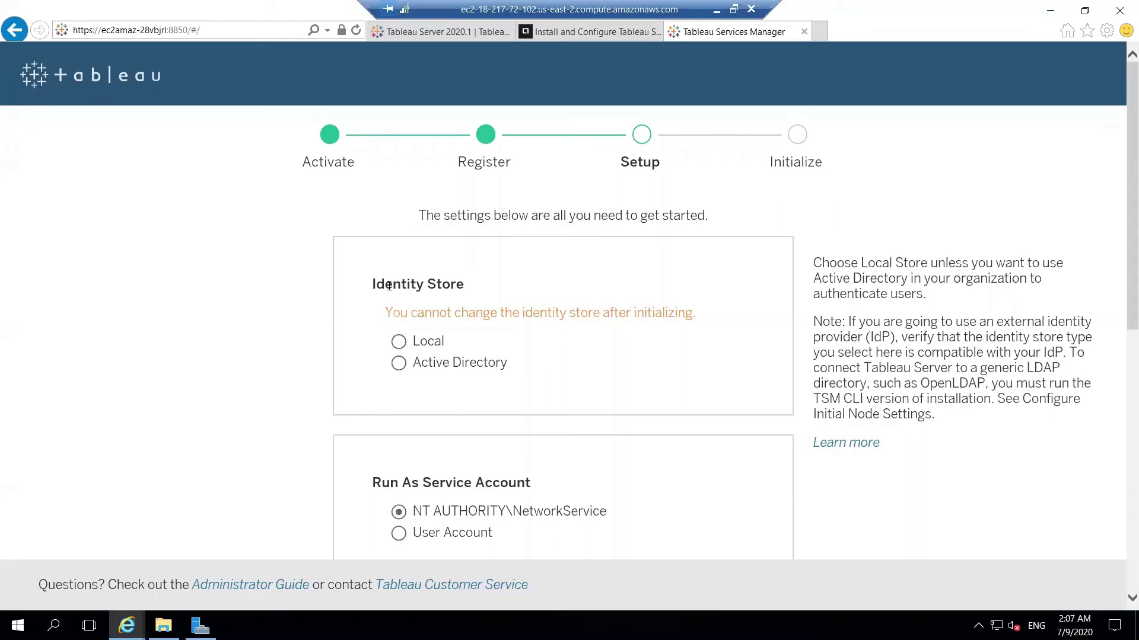
Try the Active Directory identity store, leaving its Domain field empty.
click(407, 346)
click(399, 372)
click(421, 421)
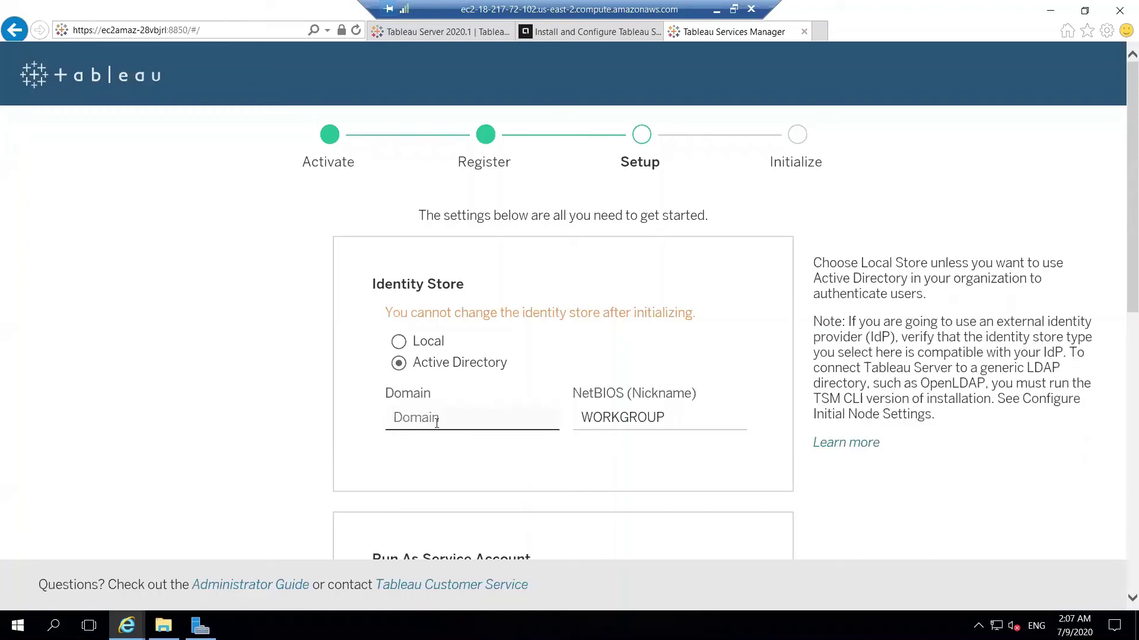
click(436, 422)
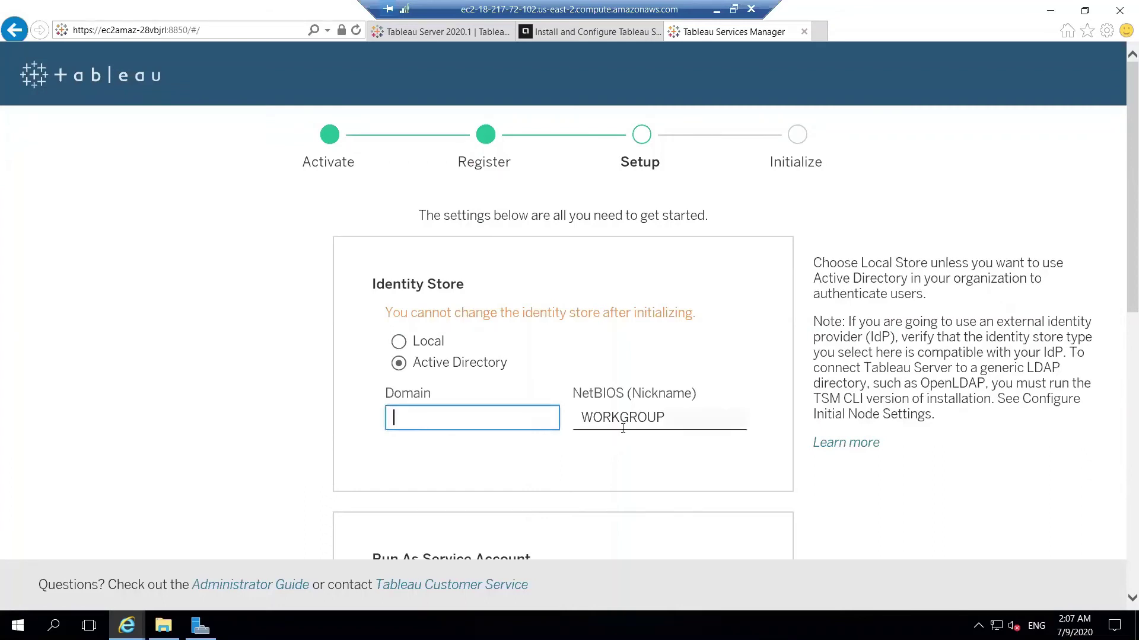
click(604, 456)
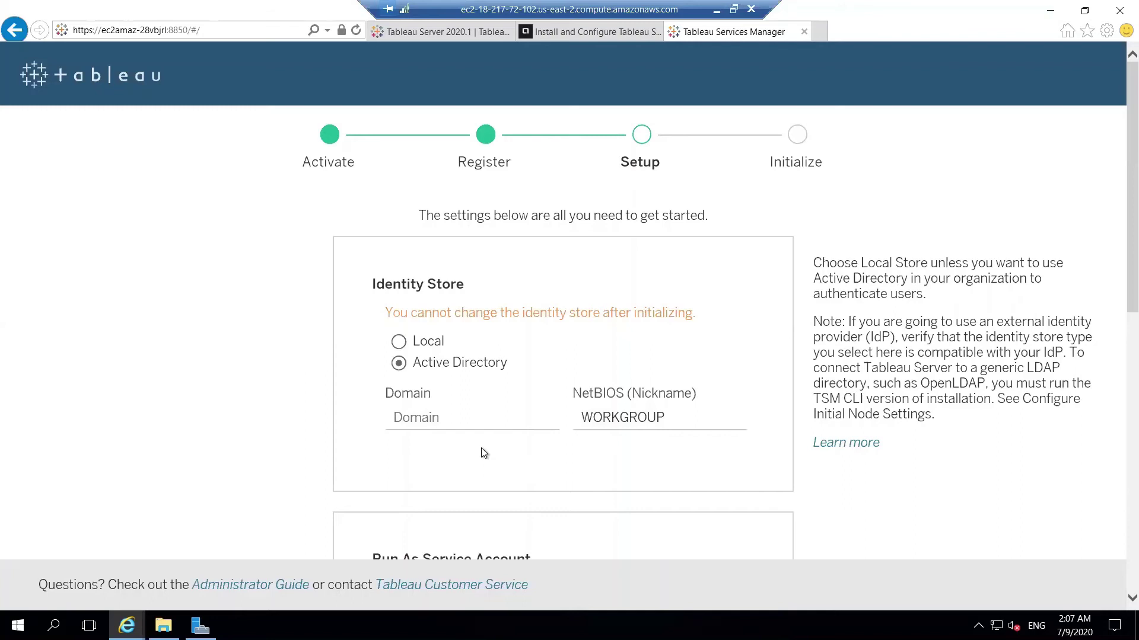
click(429, 419)
Switch the identity store back to Local and review the Setup page.
drag(448, 404, 426, 344)
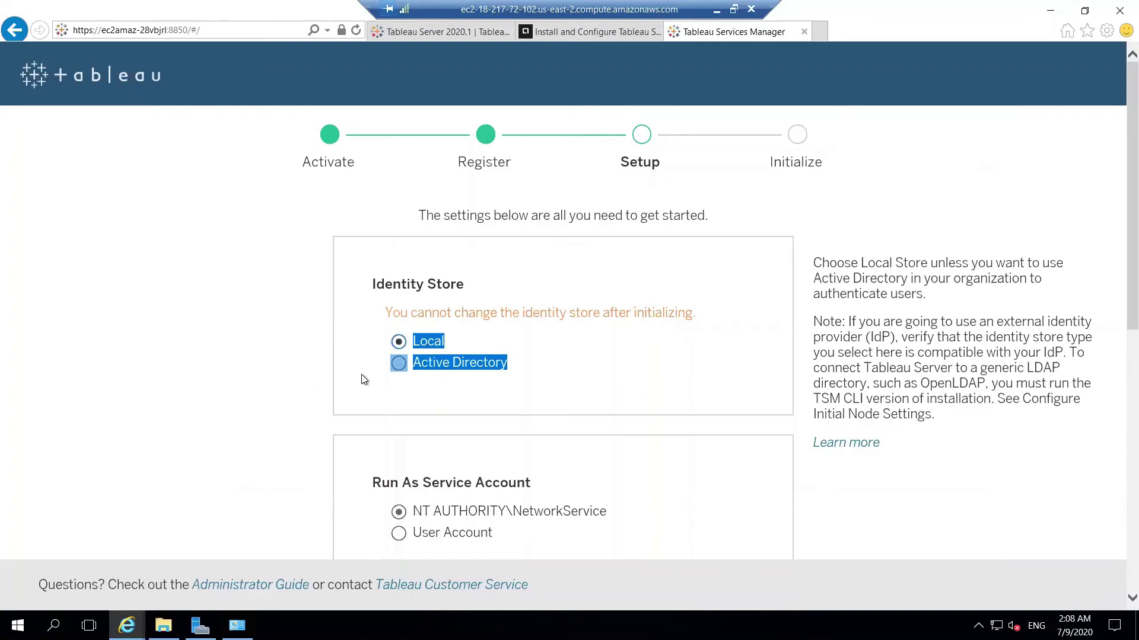
click(364, 395)
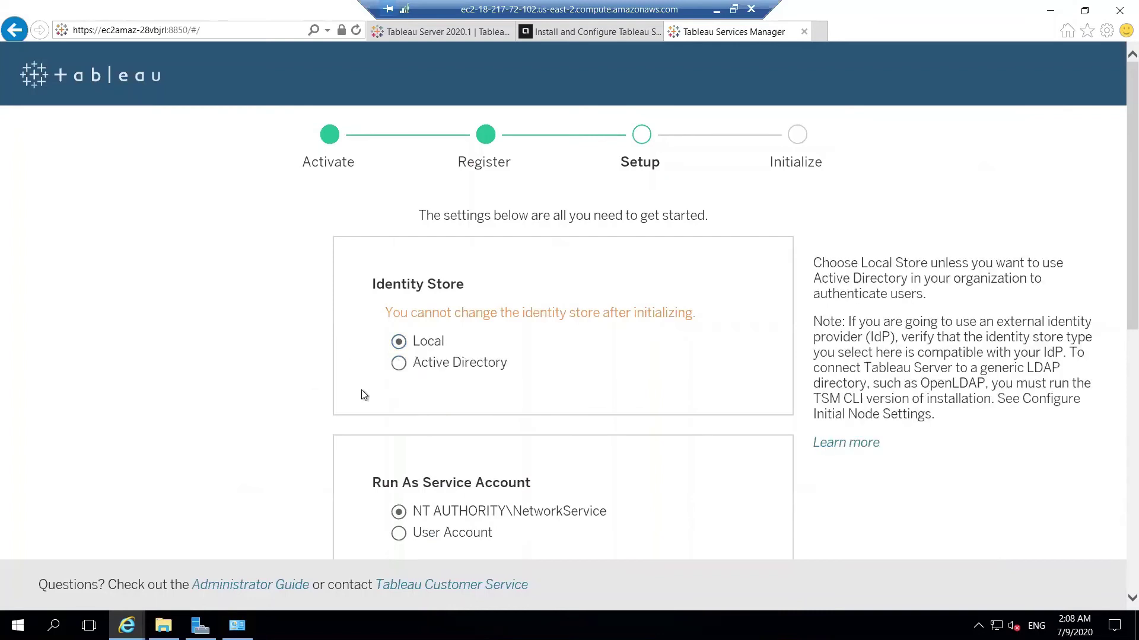
scroll(364, 395, down, 8)
scroll(364, 395, up, 8)
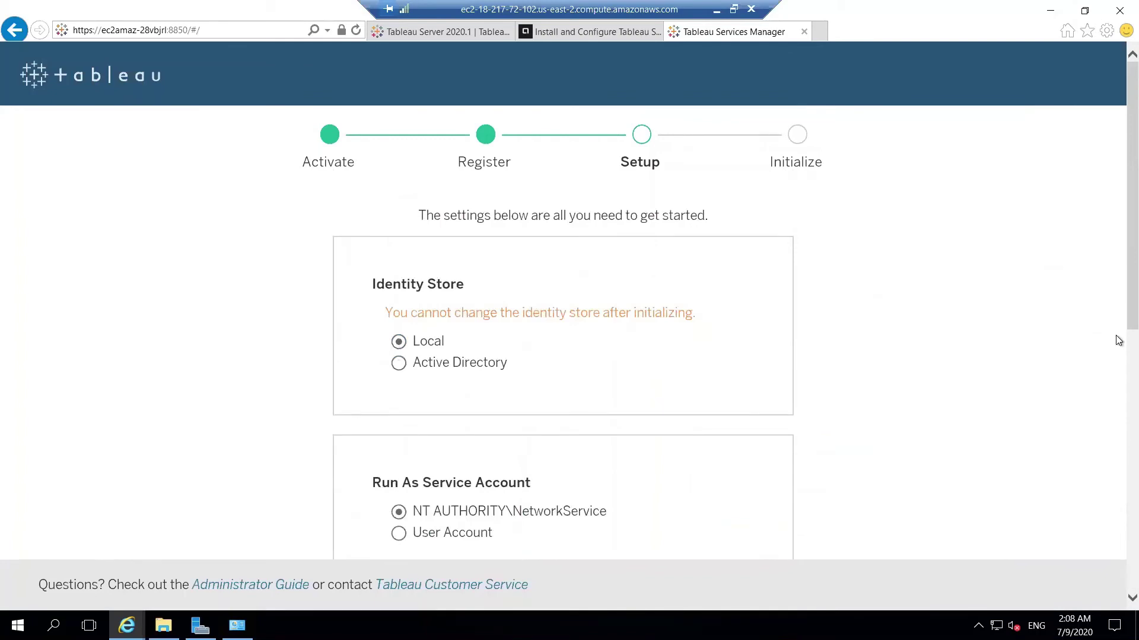
scroll(1118, 356, down, 1)
scroll(1118, 359, down, 1)
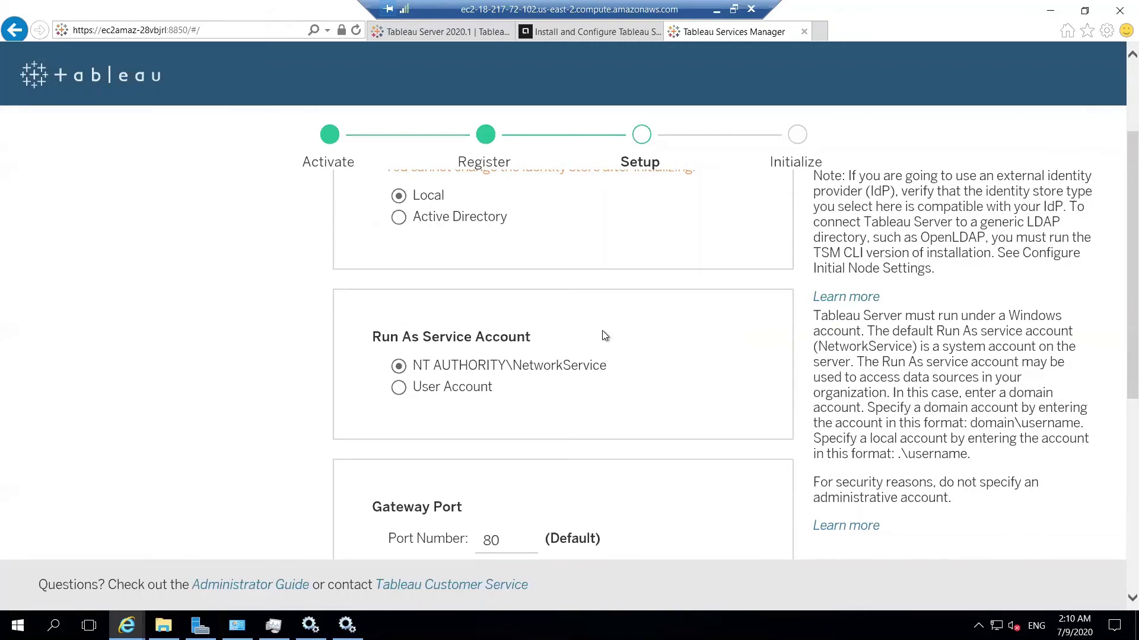
click(431, 390)
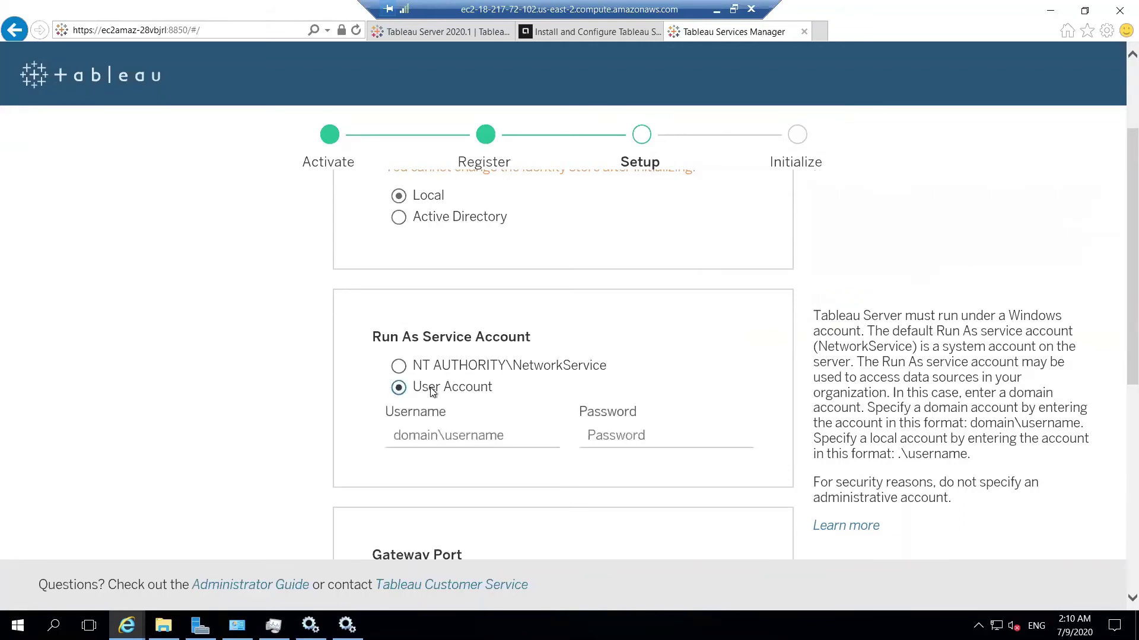
click(446, 436)
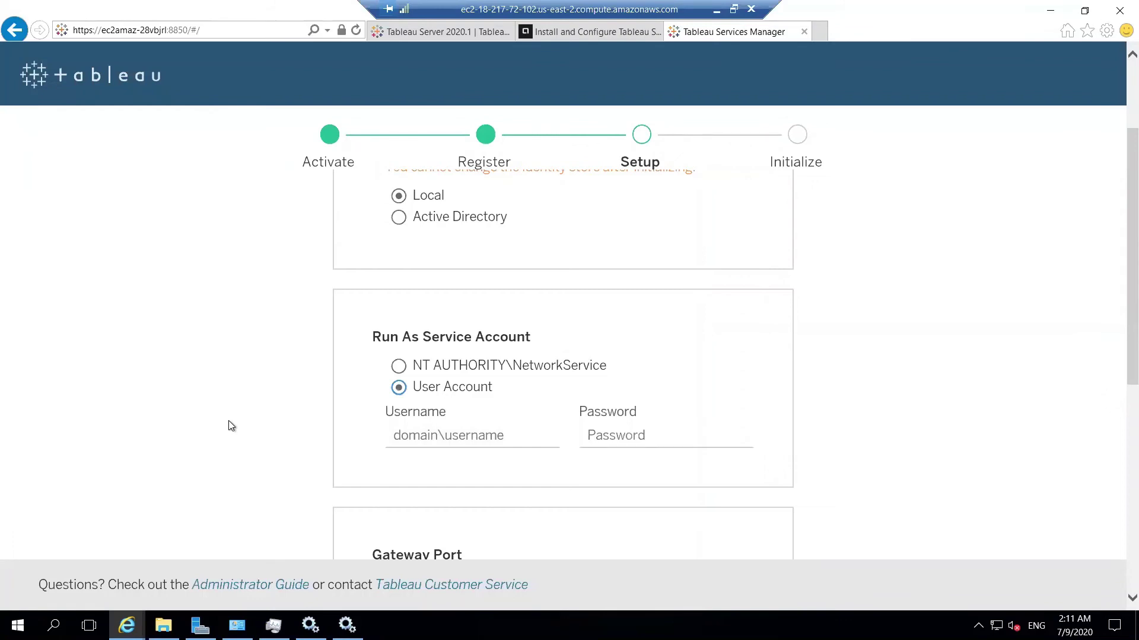
click(495, 368)
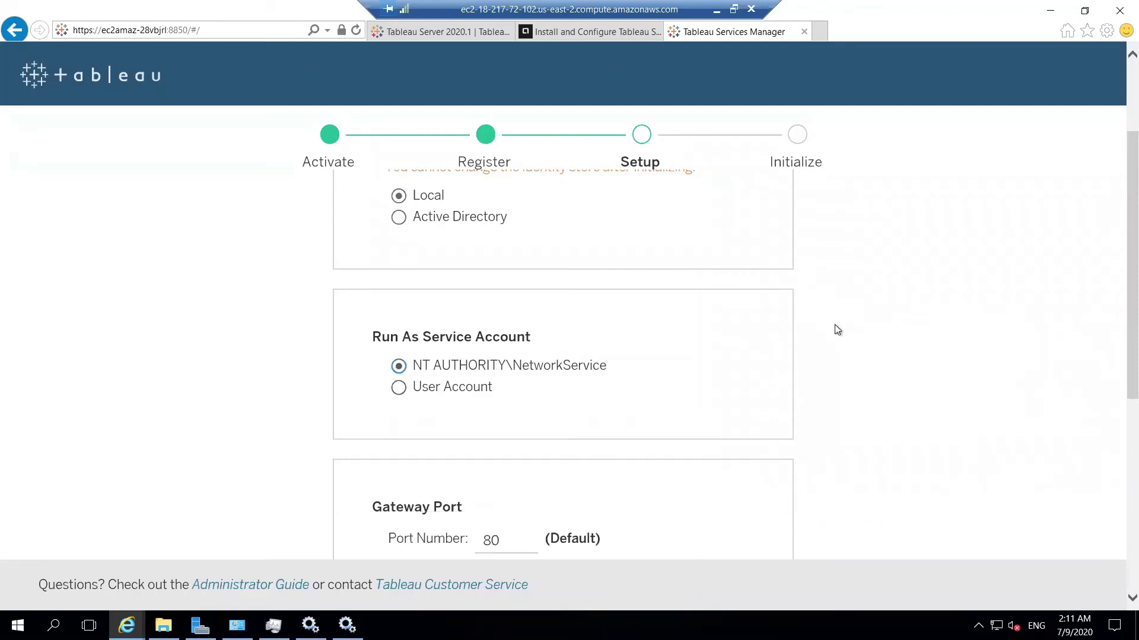
mouse_move(497, 367)
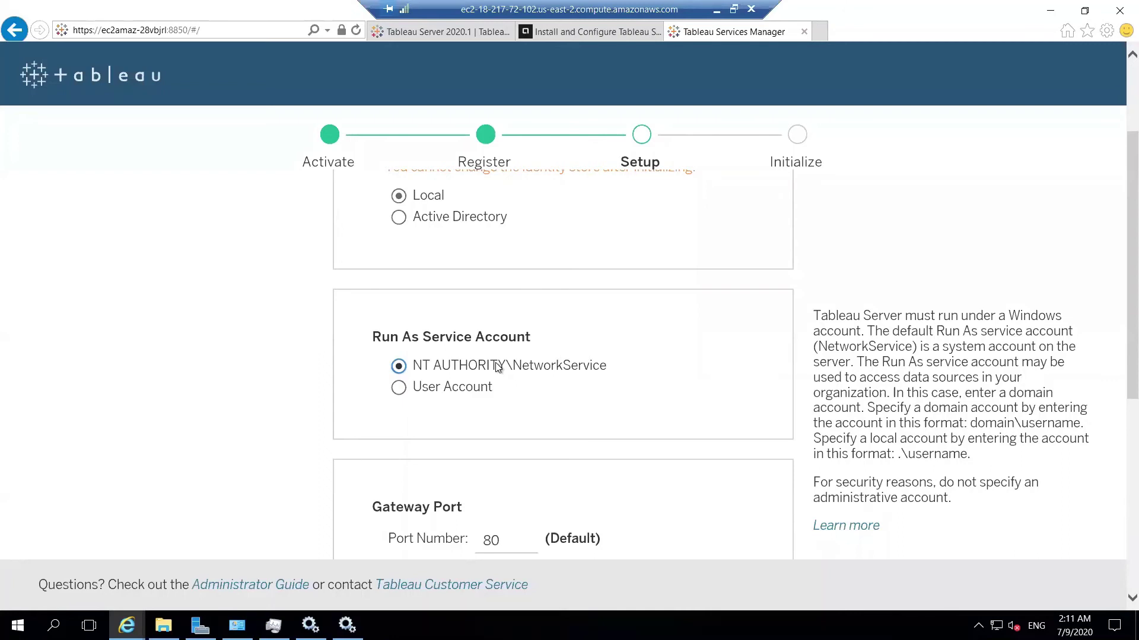
scroll(497, 367, down, 3)
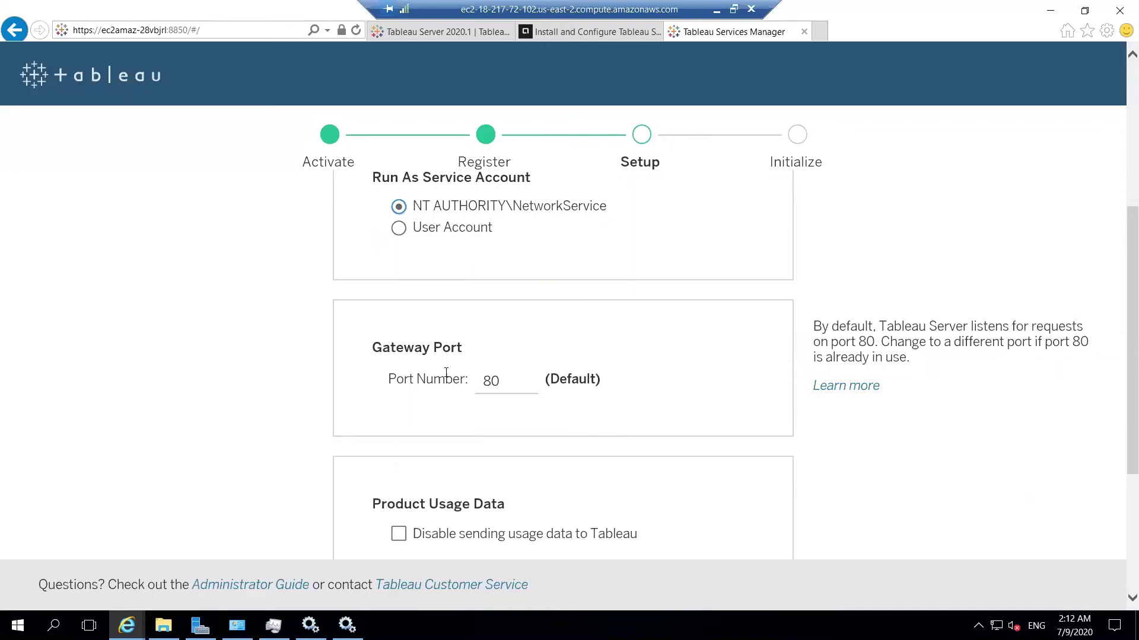
Change the Gateway Port number from 80 to 8080, then review the remaining setup options.
double_click(503, 388)
click(507, 387)
text(80)
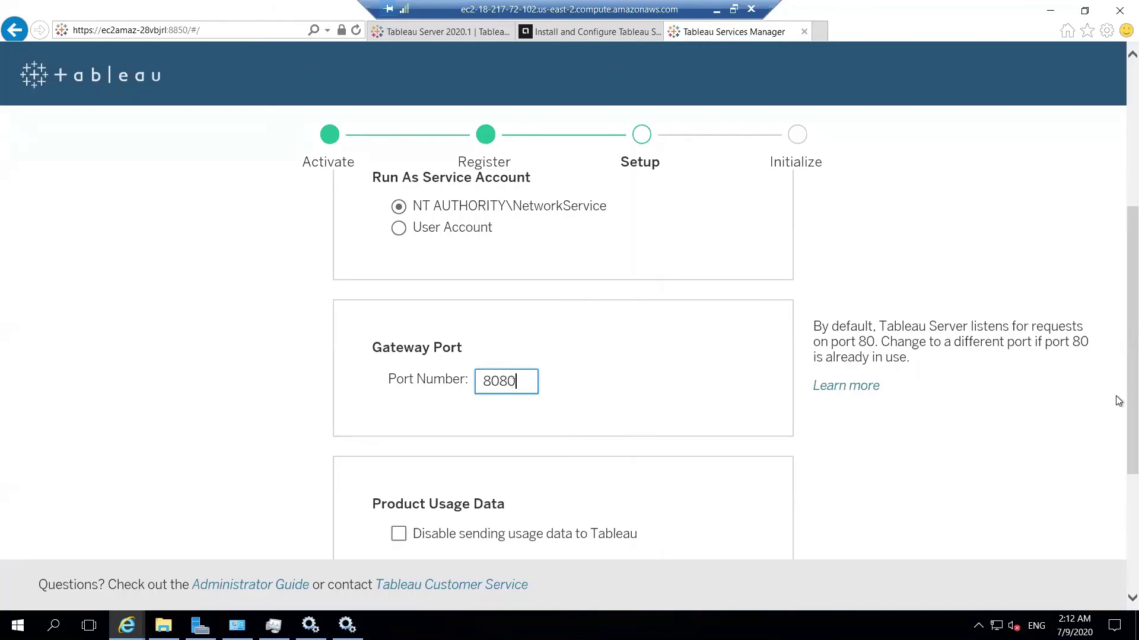
scroll(1118, 415, down, 1)
scroll(1118, 445, down, 1)
scroll(1119, 437, up, 1)
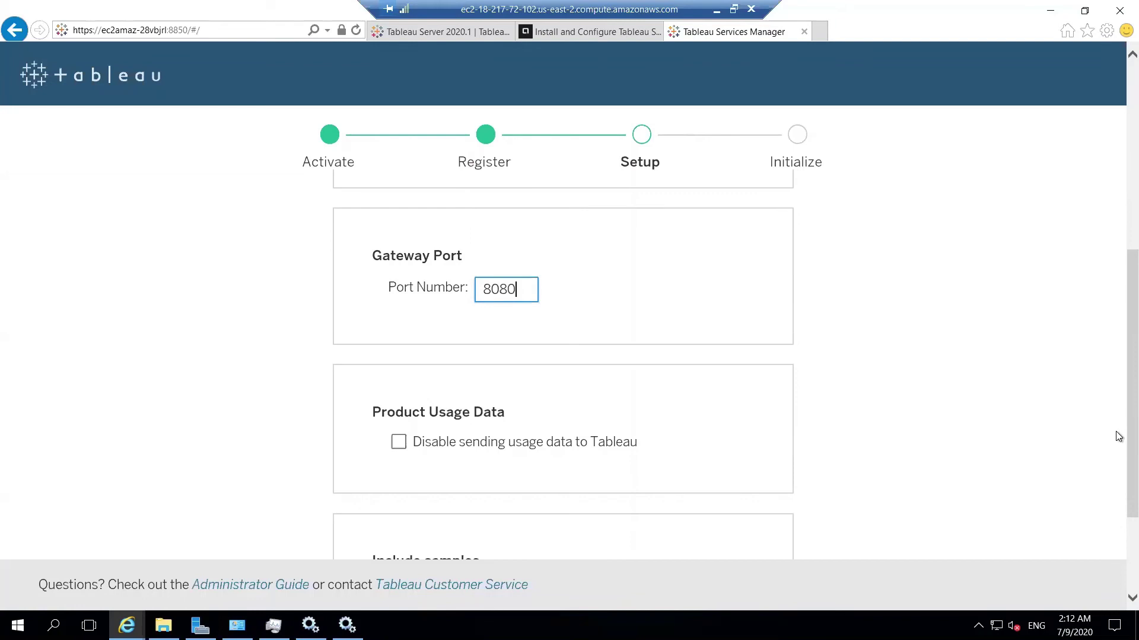
Turn on 'Disable sending usage data to Tableau' and keep sample workbooks included.
scroll(1119, 448, down, 1)
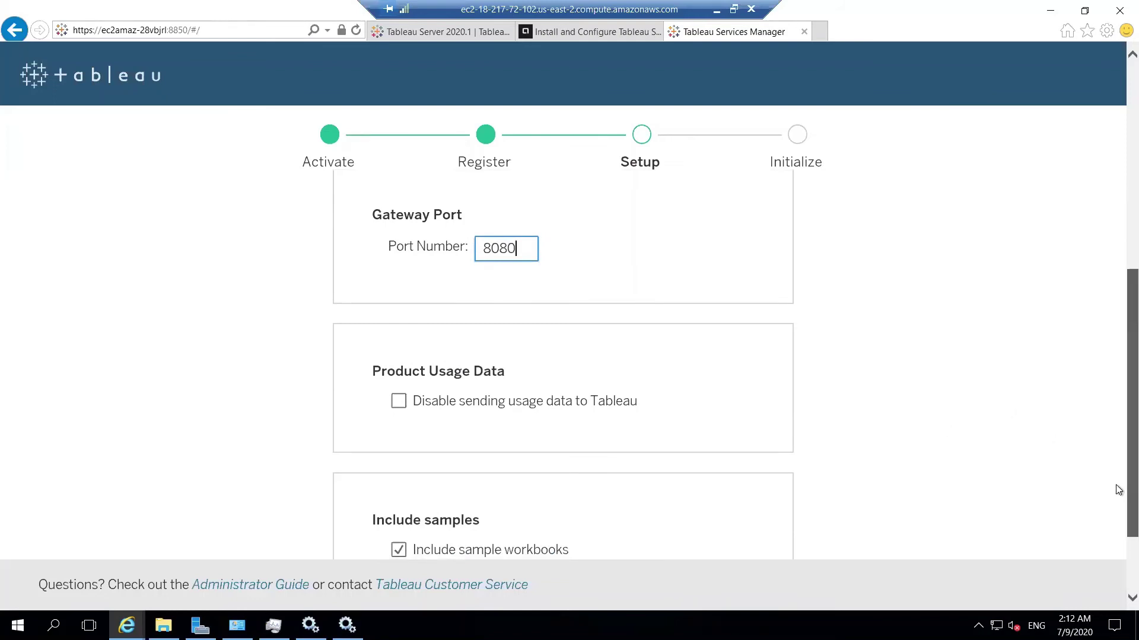
scroll(1118, 489, down, 1)
mouse_move(516, 350)
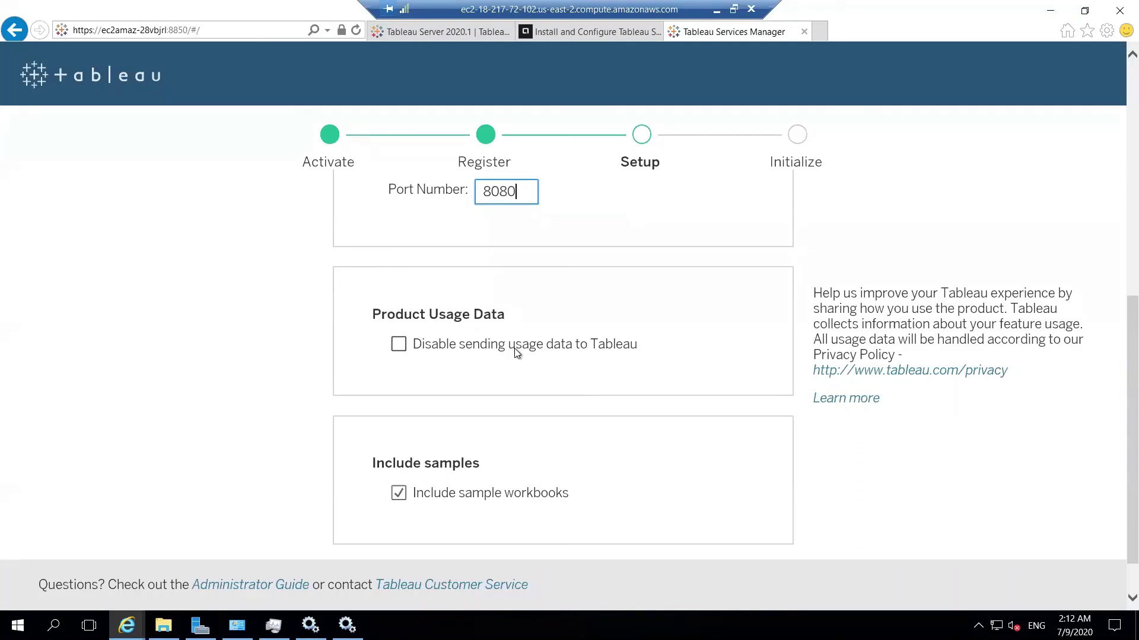
click(514, 347)
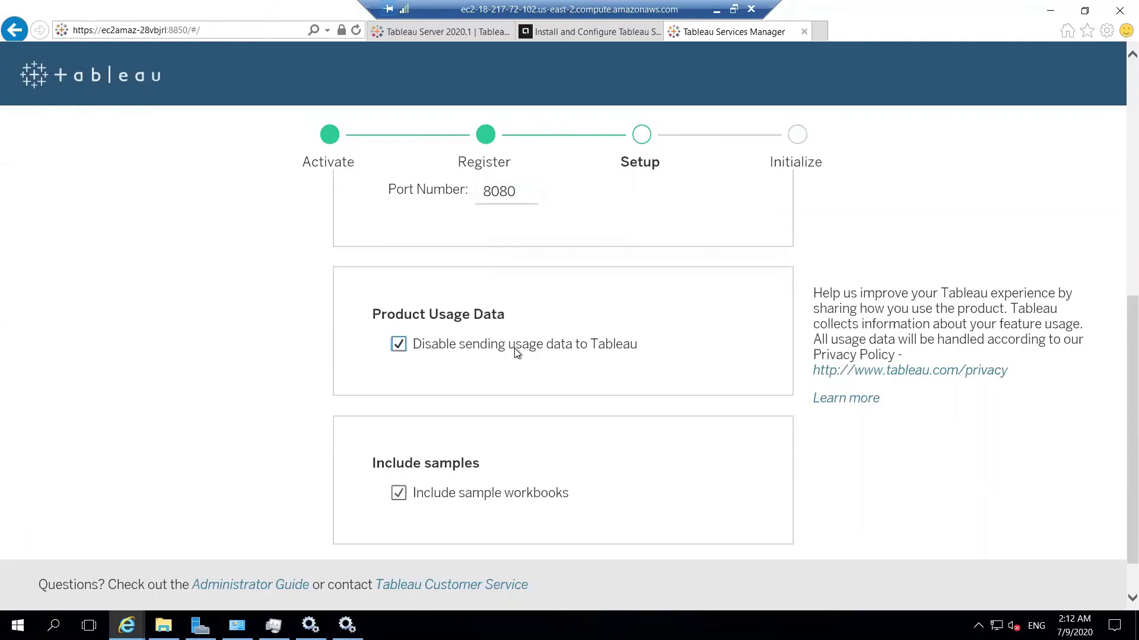
Start server initialization with these setup settings.
mouse_move(472, 497)
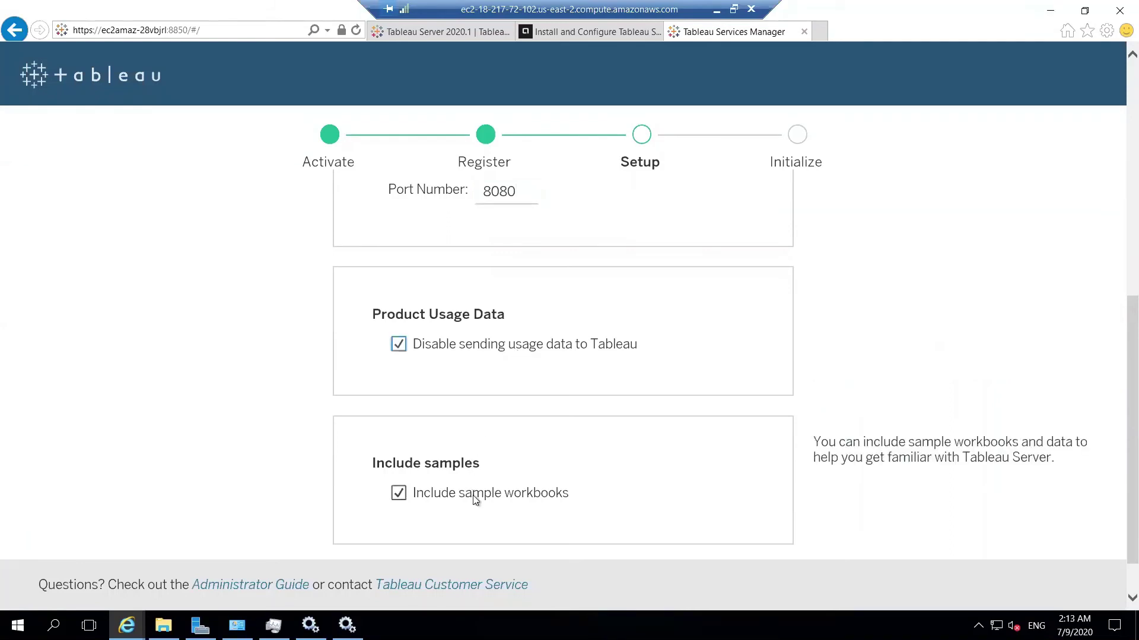
scroll(1118, 392, down, 1)
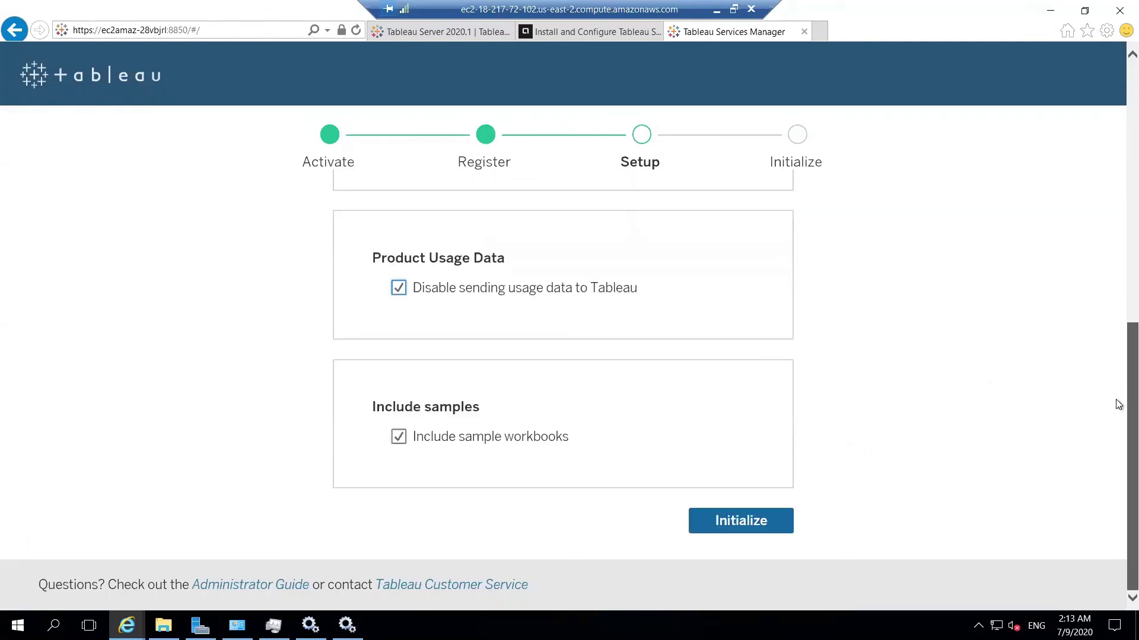
drag(1118, 358, 1119, 177)
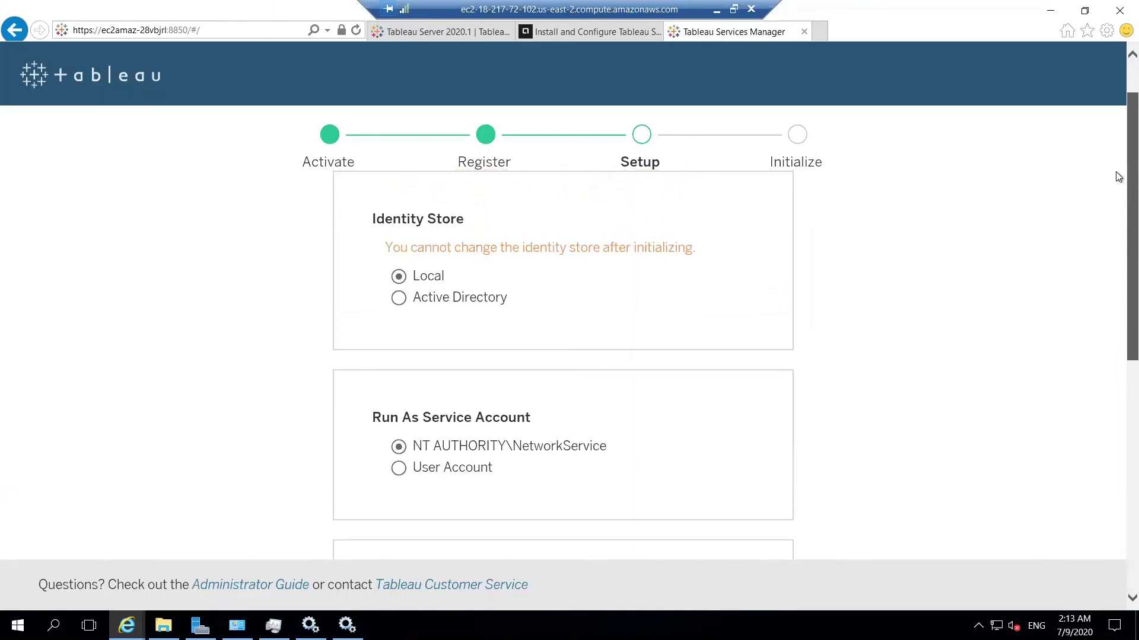
click(1120, 444)
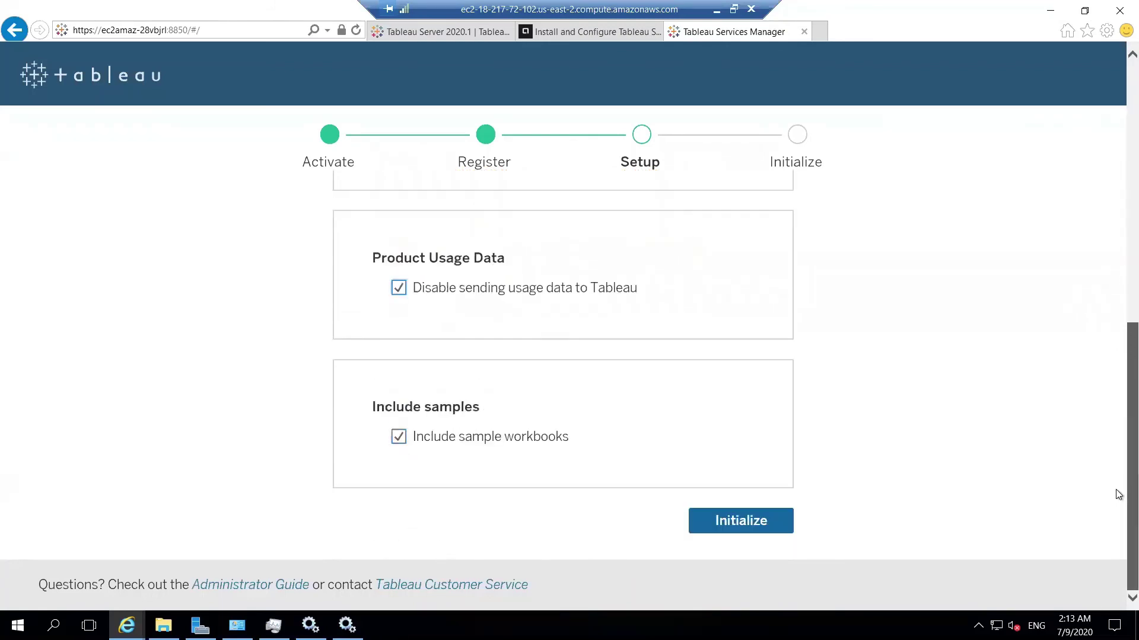
click(761, 520)
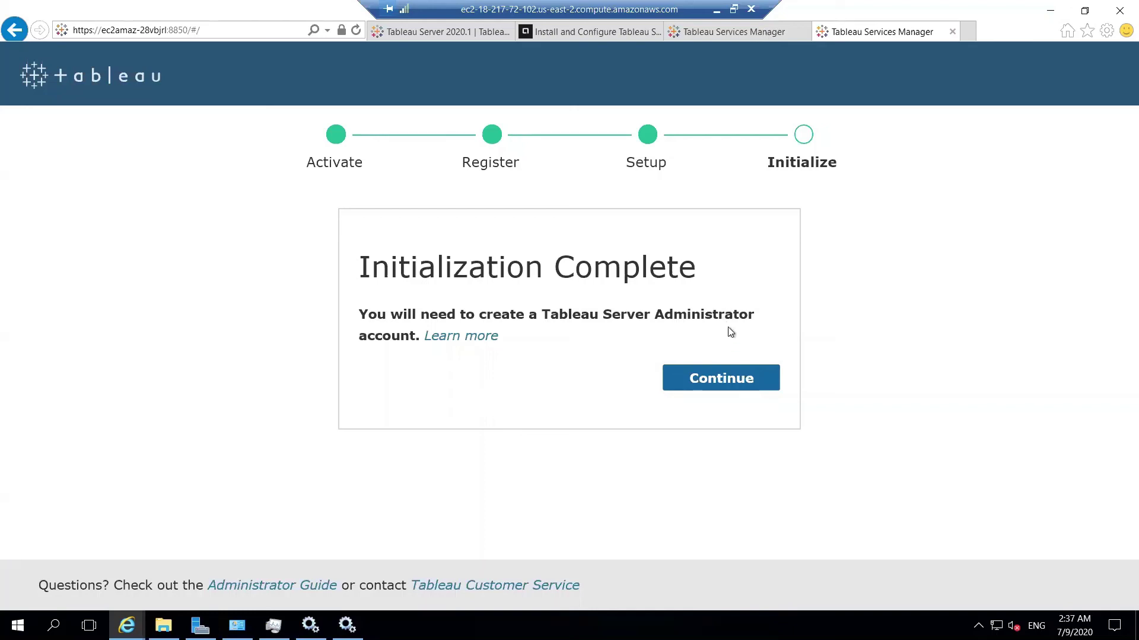
Continue from Initialization Complete to the administrator account creation page.
click(729, 380)
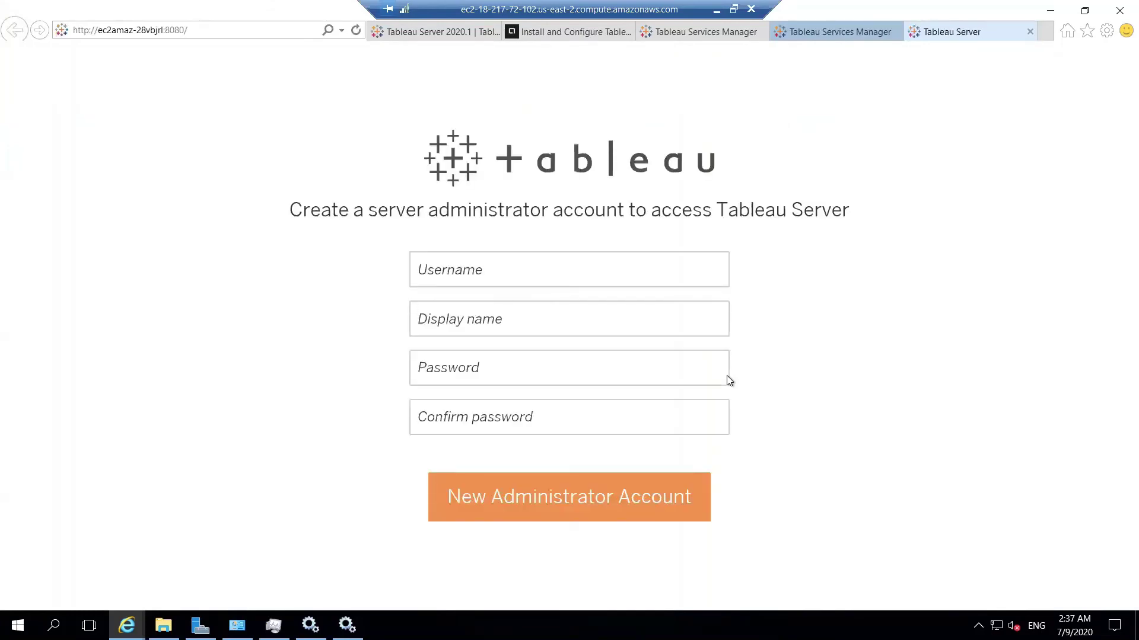
Create the server administrator with username and display name 'admin' and a confirmed password.
click(549, 273)
text(admin)
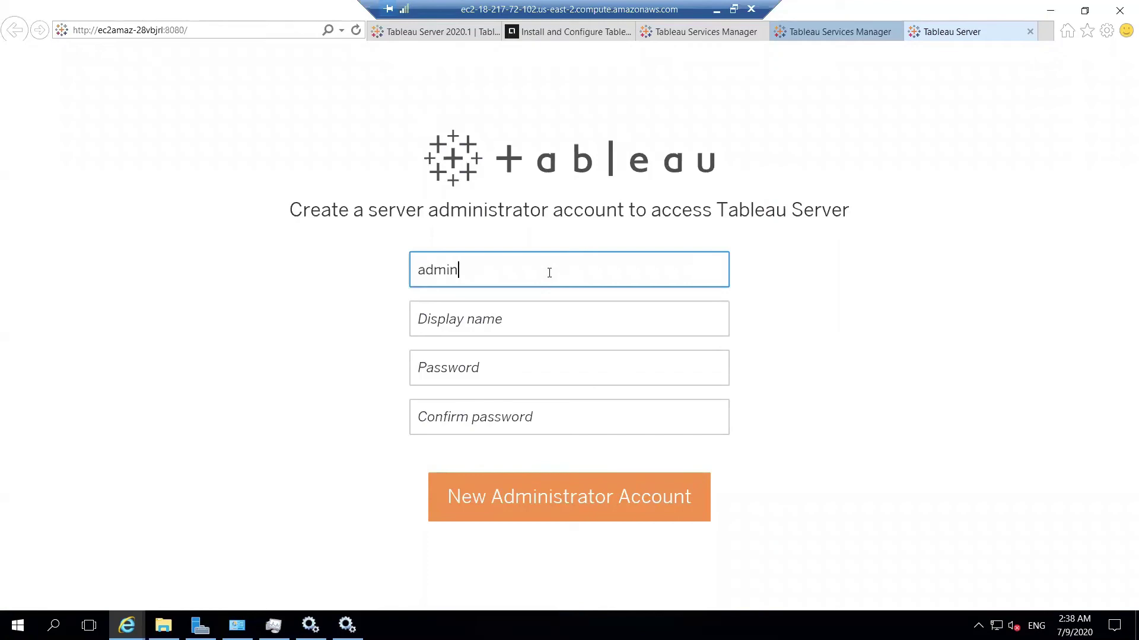
key(Tab)
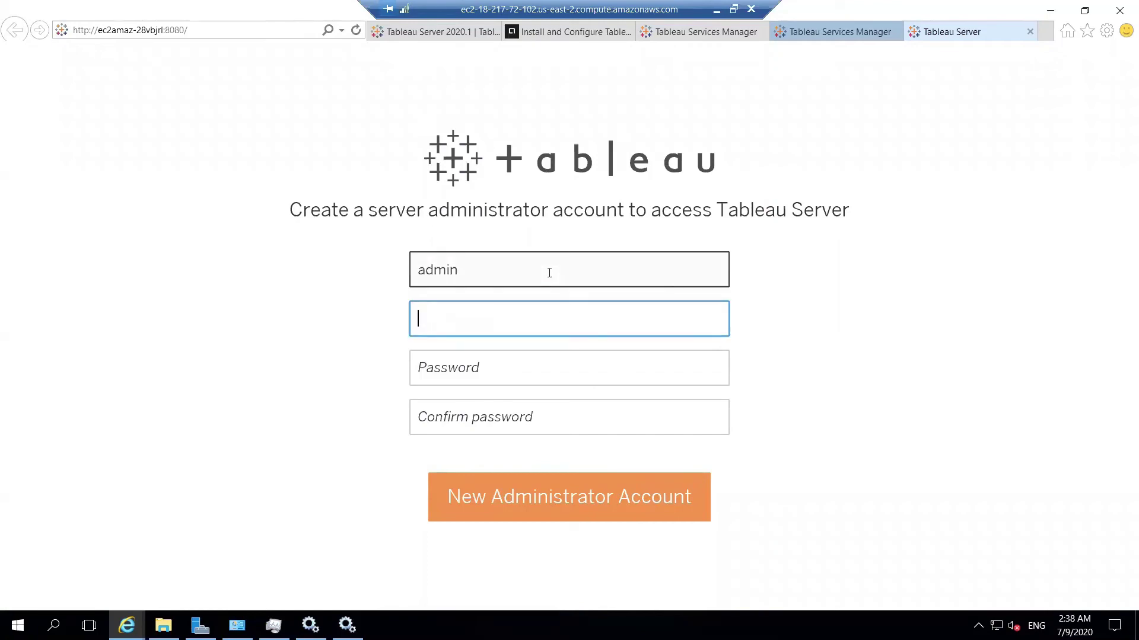
text(admin)
key(Tab)
text(admin)
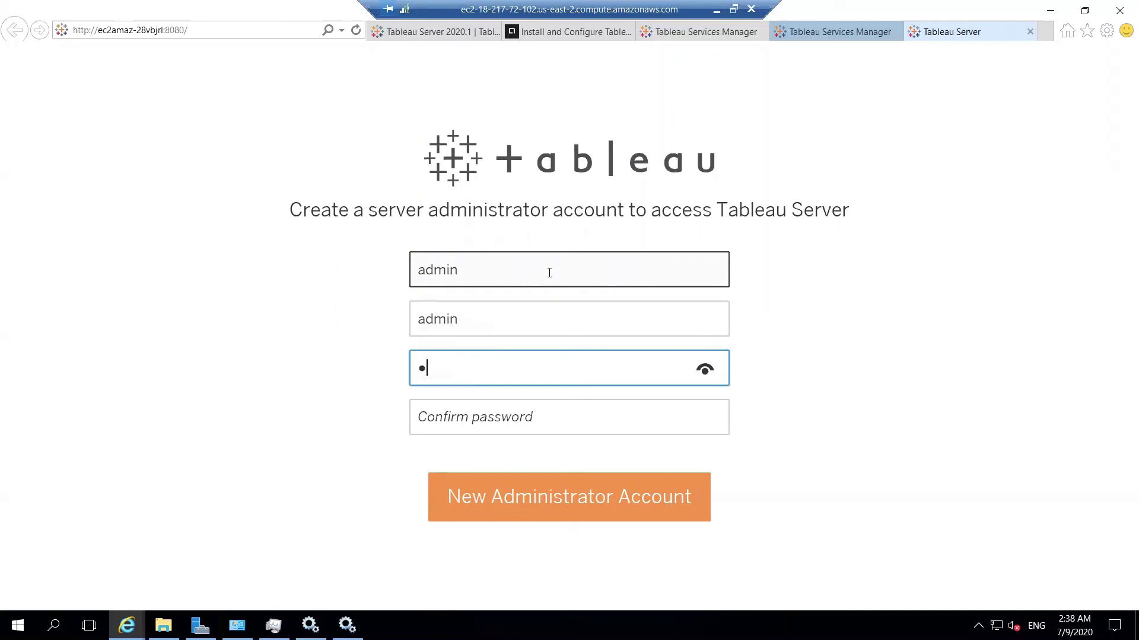
key(Tab)
text(admin)
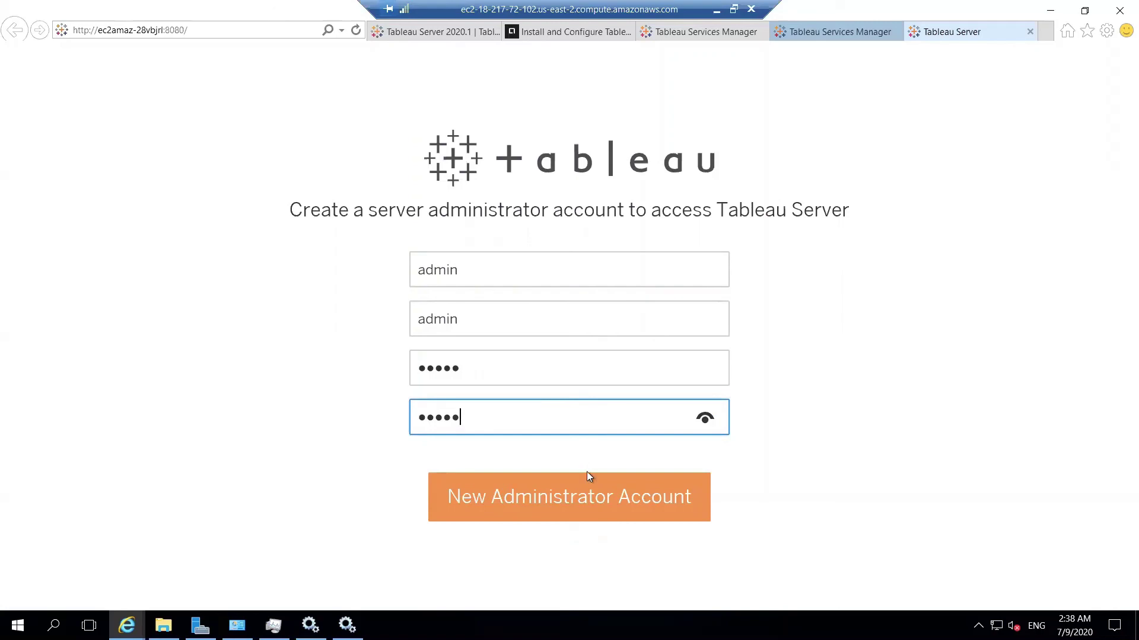
click(592, 496)
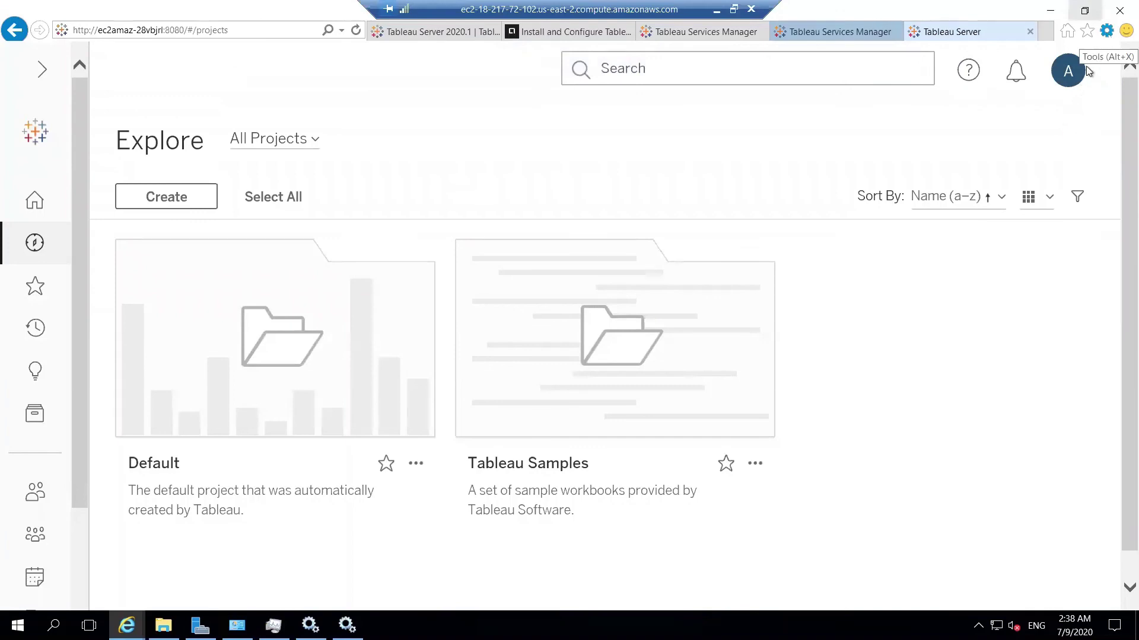
Reset Internet Explorer's page zoom to 100%.
click(1106, 33)
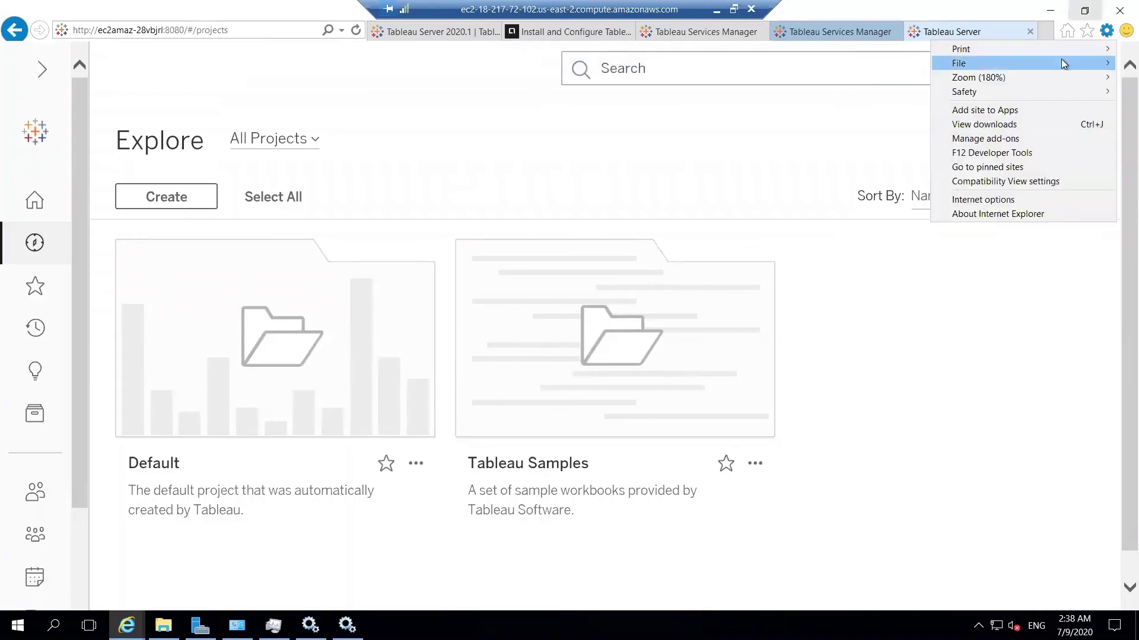
mouse_move(1032, 77)
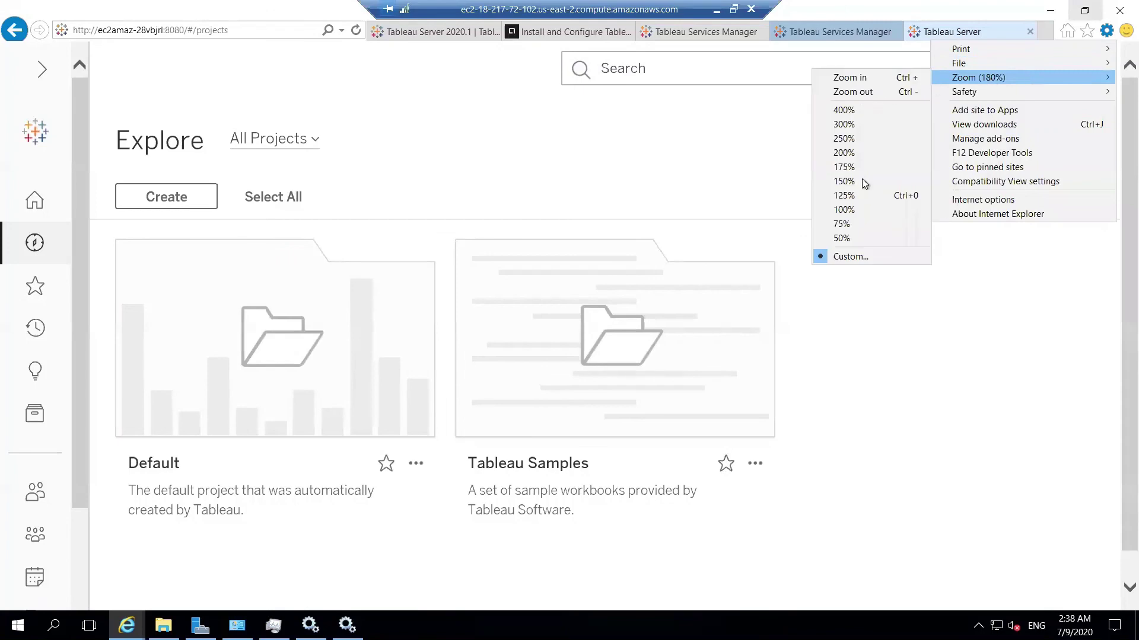
click(854, 211)
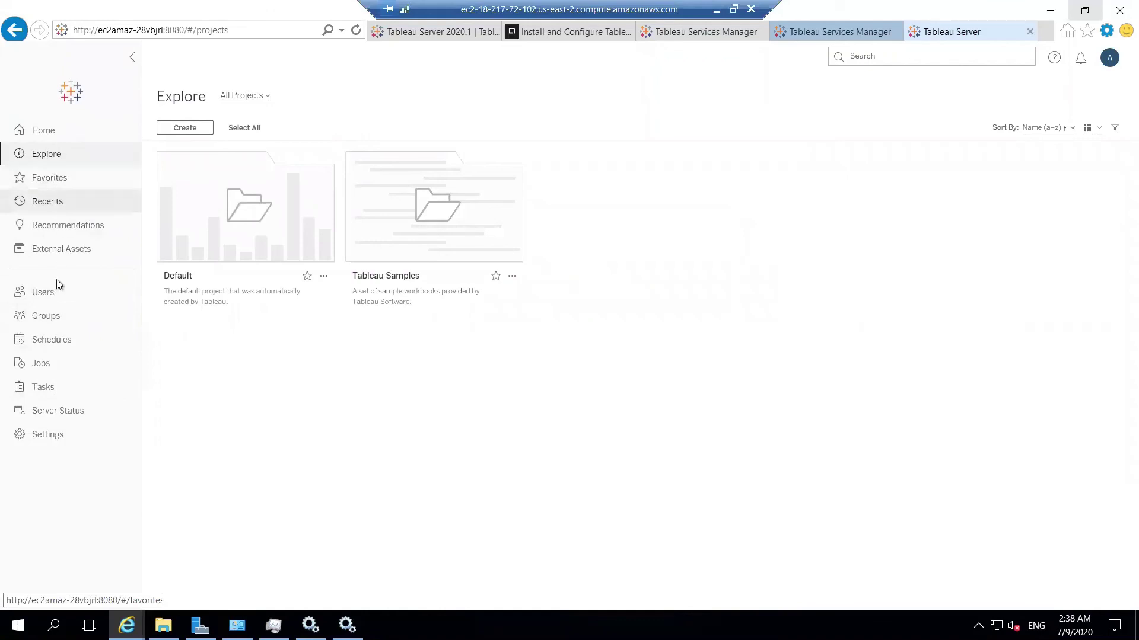
Go to the Users page and check admin's Server Administrator site role.
click(57, 302)
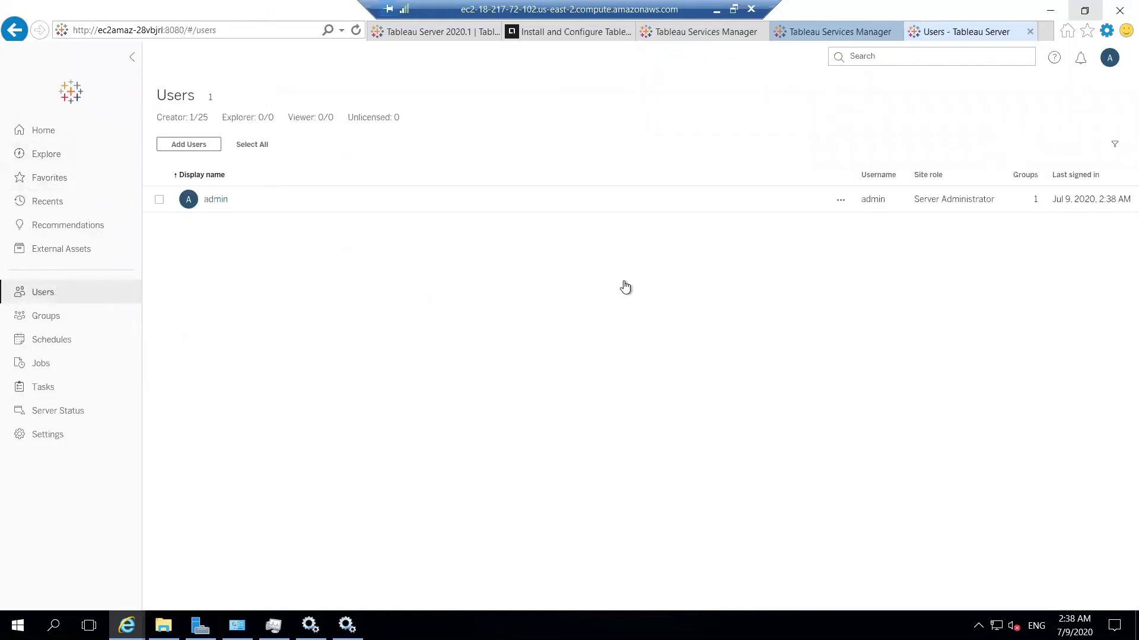
triple_click(951, 200)
click(892, 273)
Begin a new user with username and display name 'sa' and set its password.
click(214, 152)
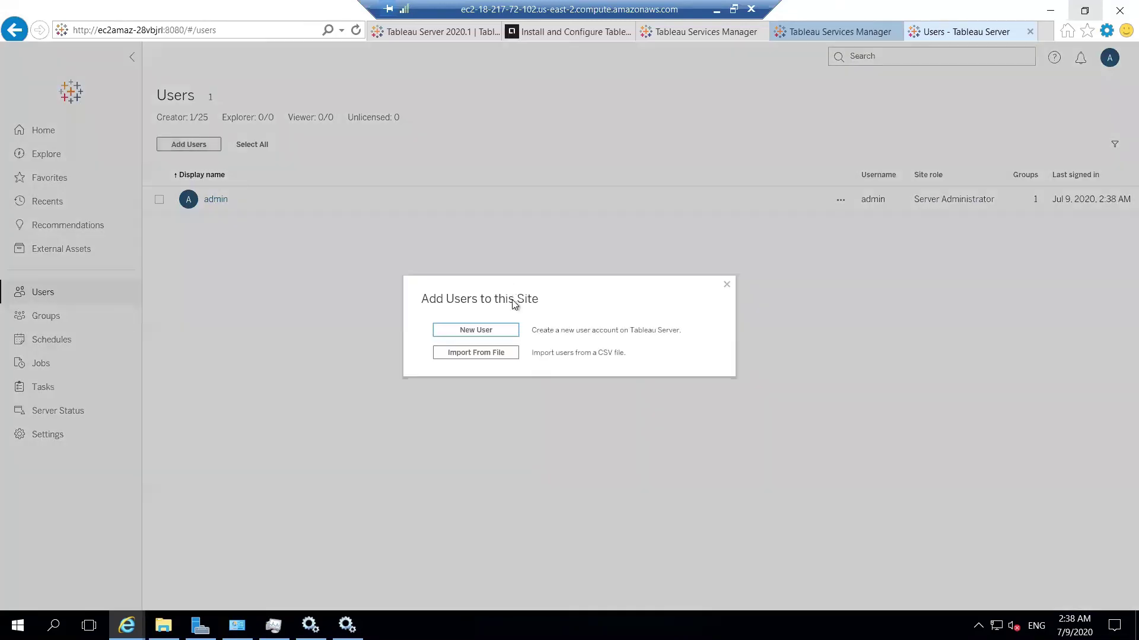
click(505, 332)
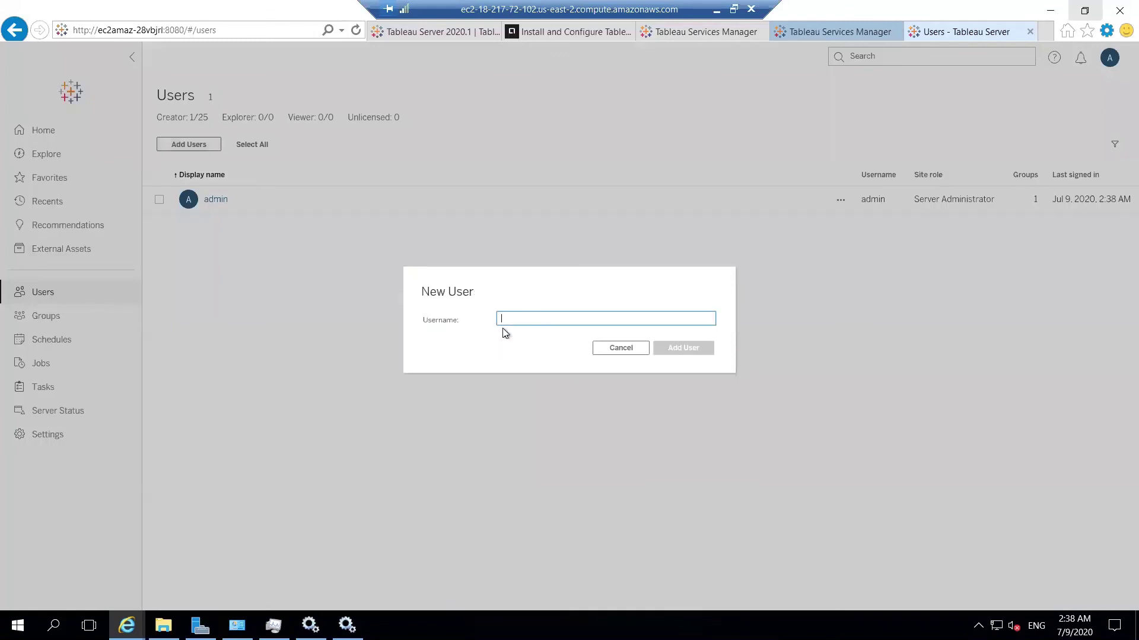
text(sa)
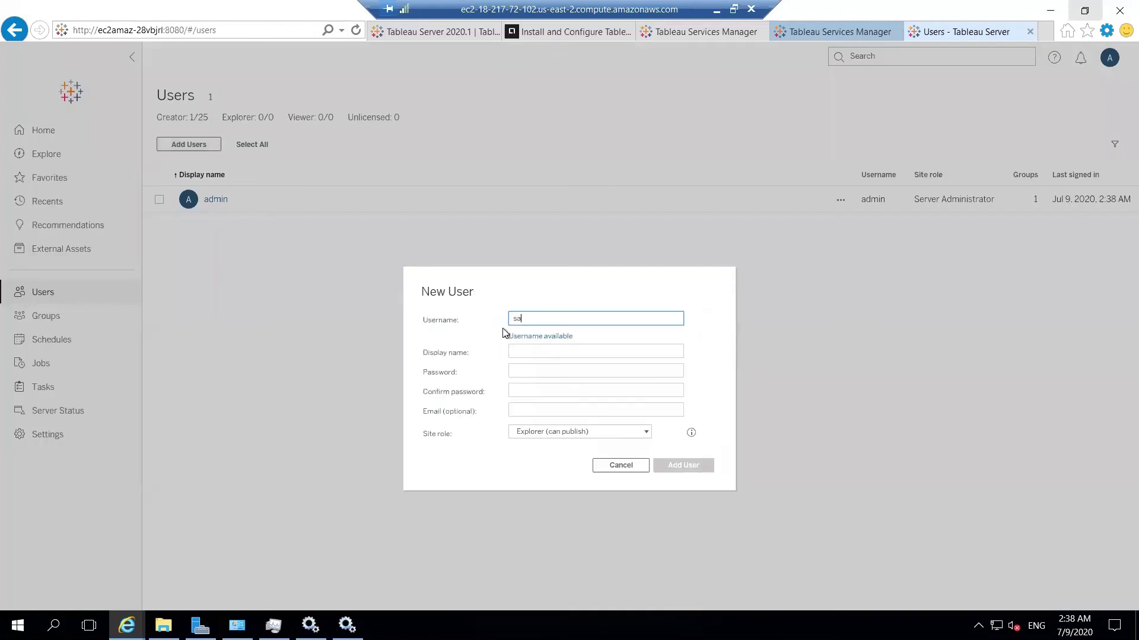
key(Tab)
text(sa)
key(Tab)
text(sa)
key(Tab)
text(sa)
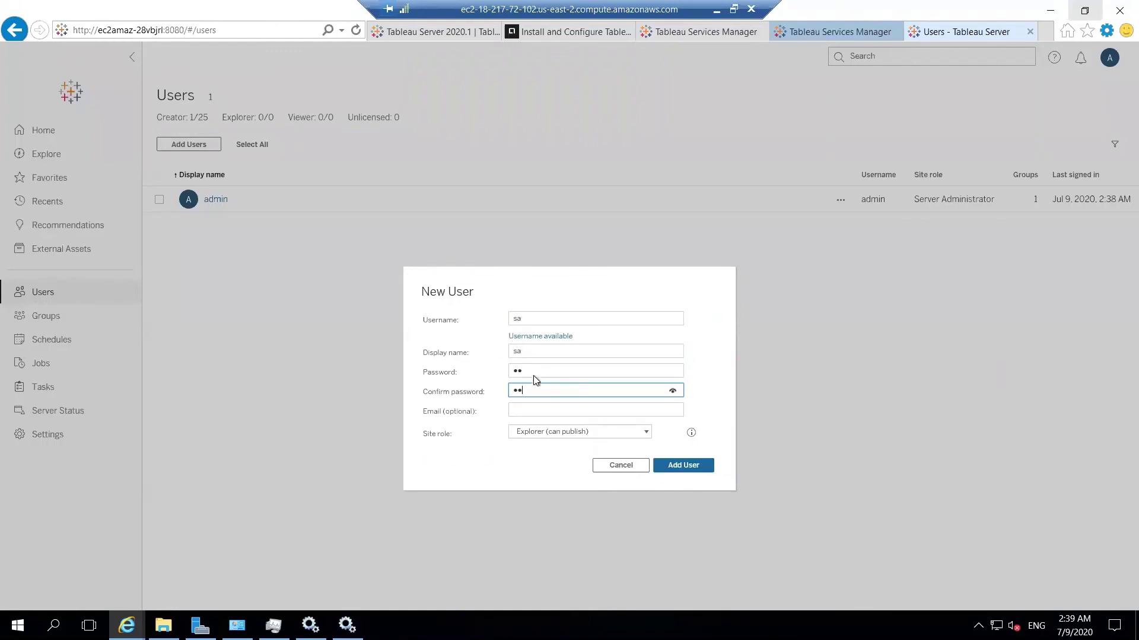
Leave email blank, assign the Explorer (can publish) site role, and add the user.
click(540, 410)
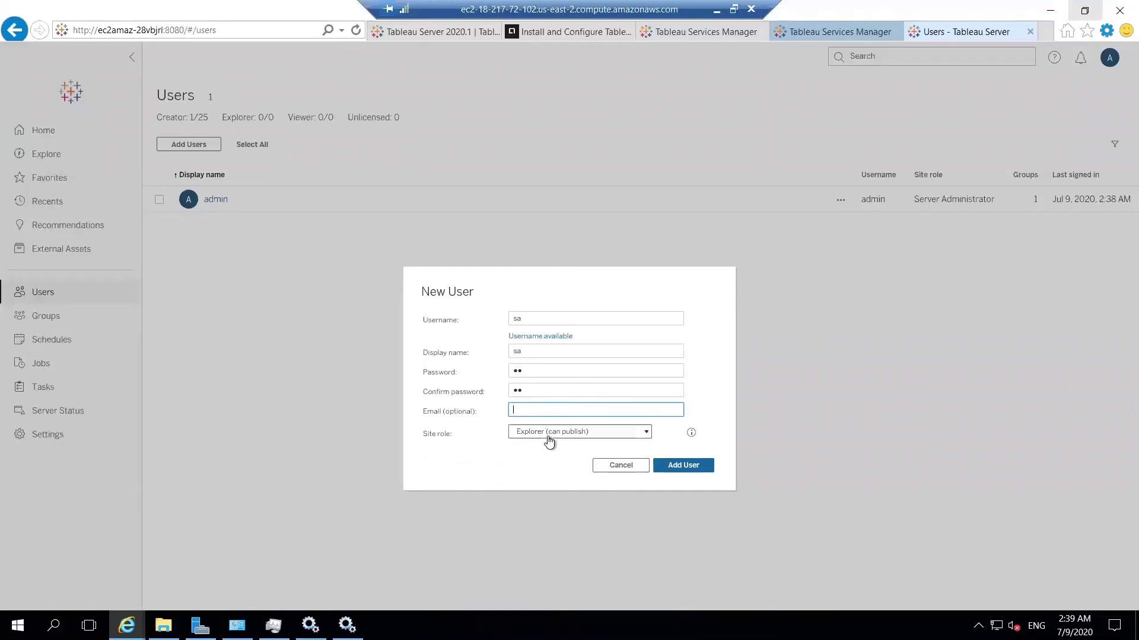
click(547, 435)
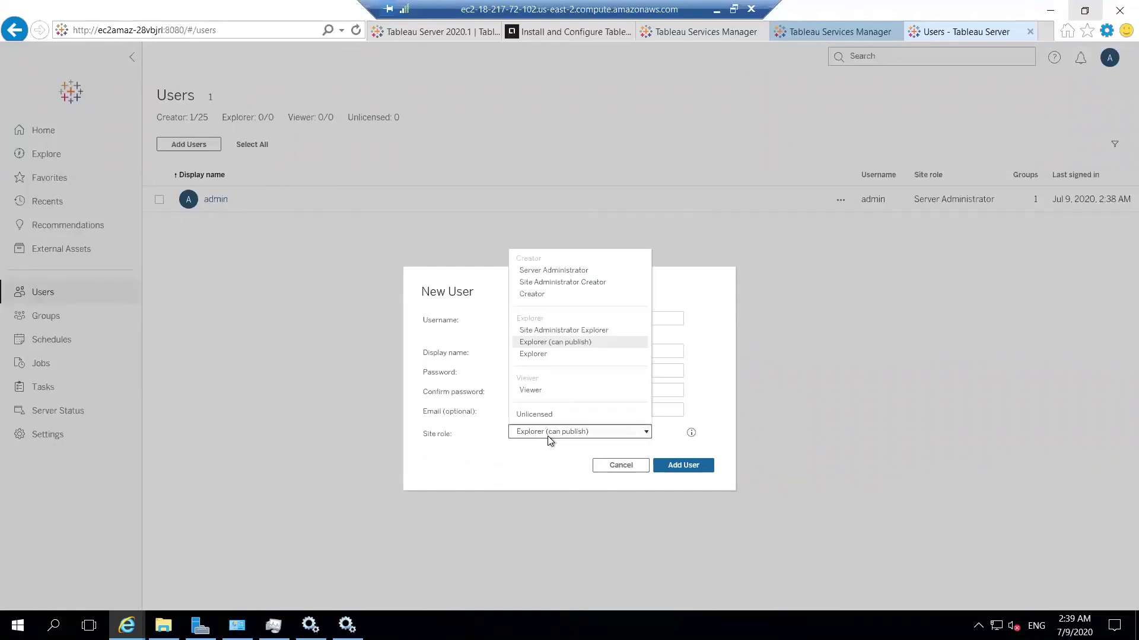
click(578, 341)
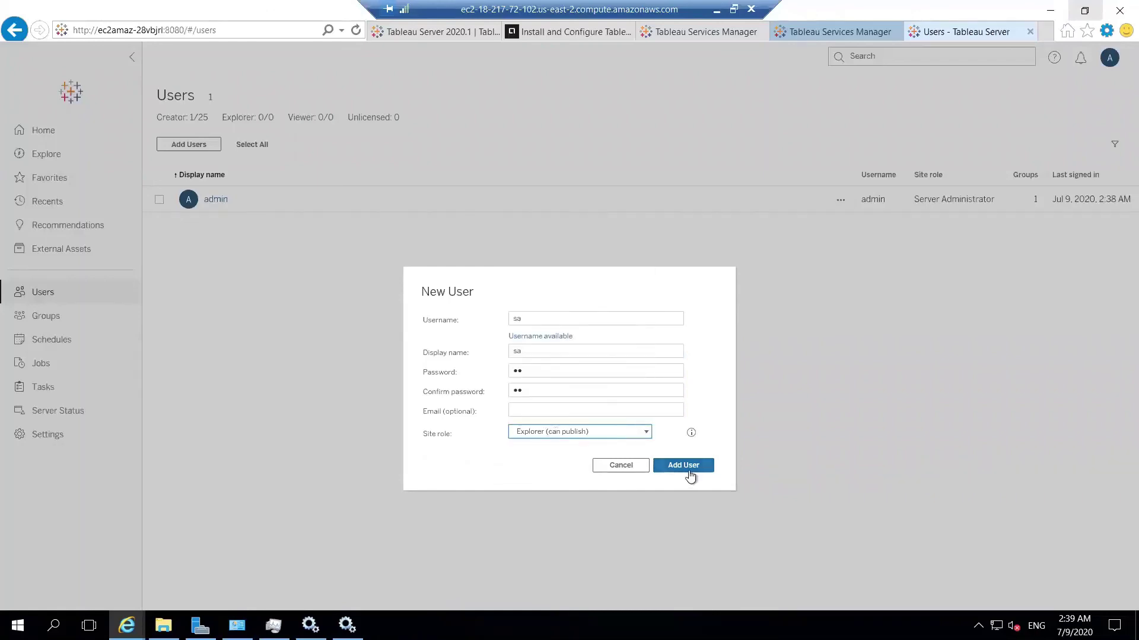
click(683, 465)
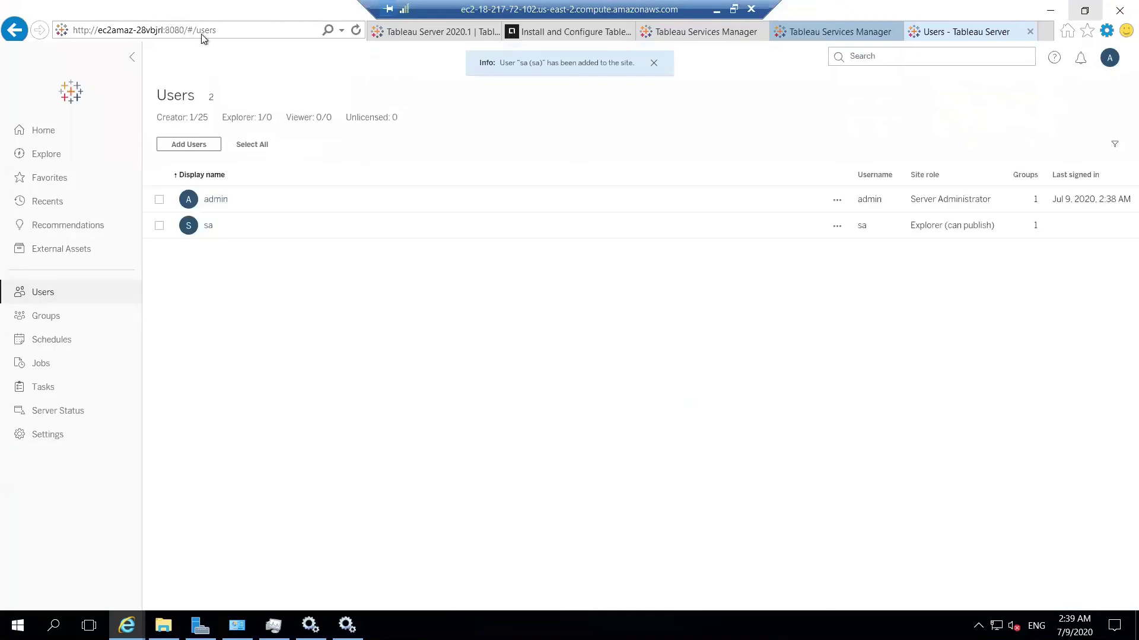
click(229, 29)
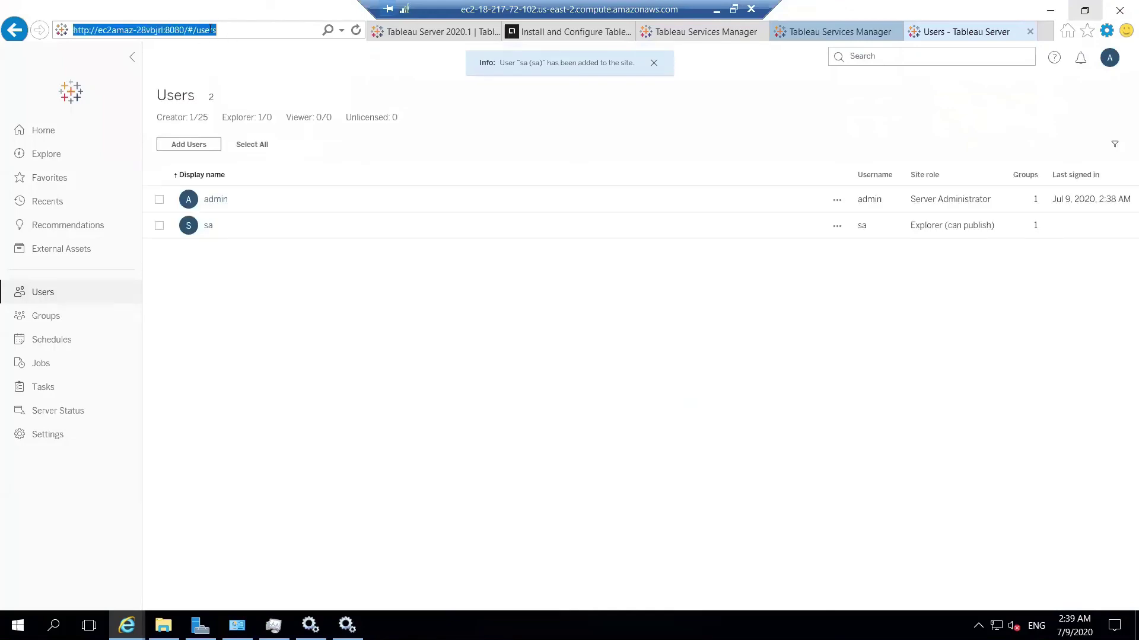
click(187, 31)
drag(187, 31, 73, 30)
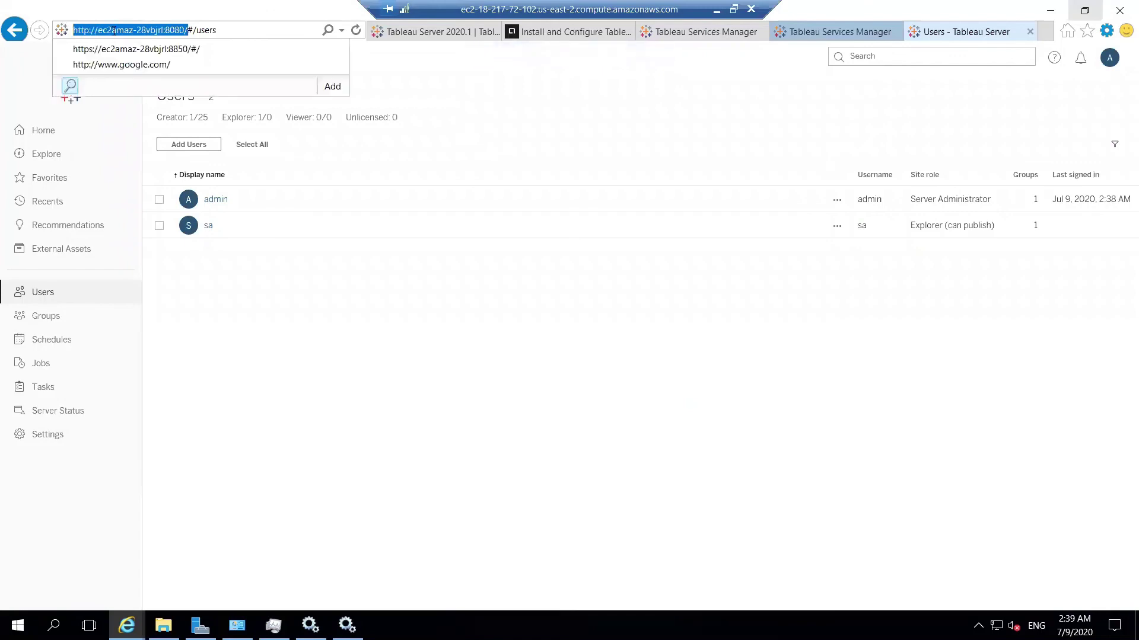
right_click(113, 30)
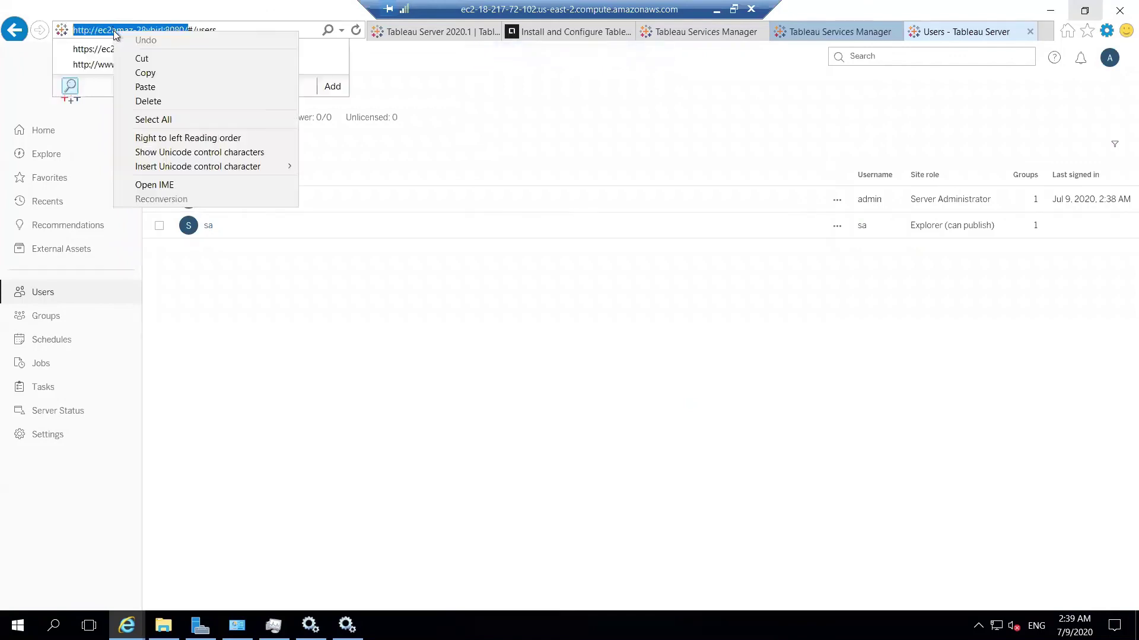
click(161, 74)
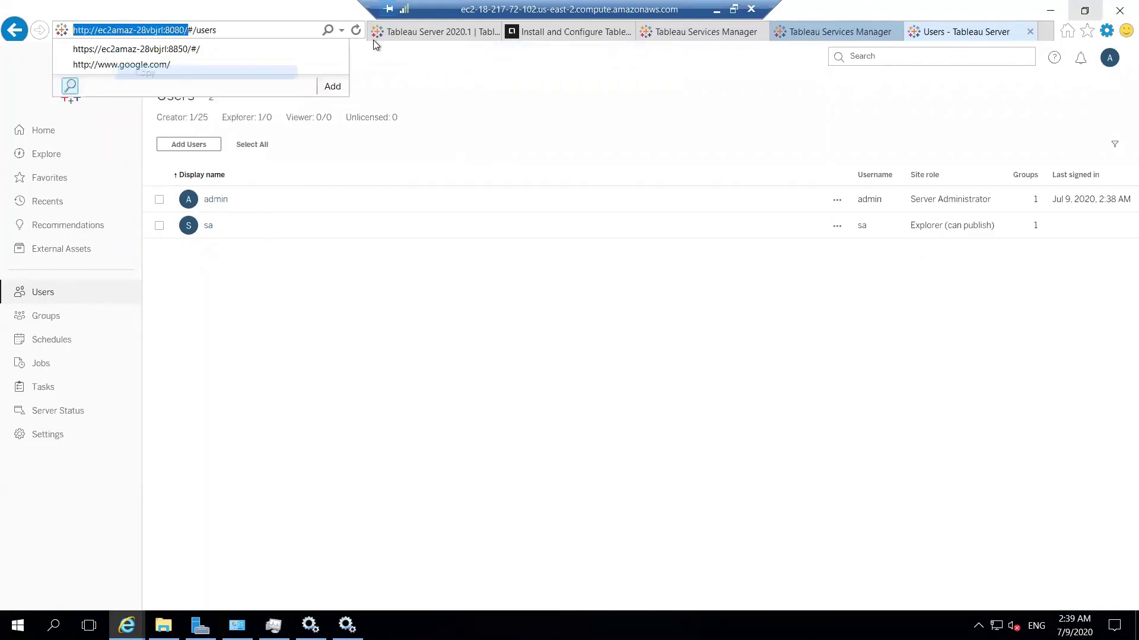
click(844, 280)
click(1105, 31)
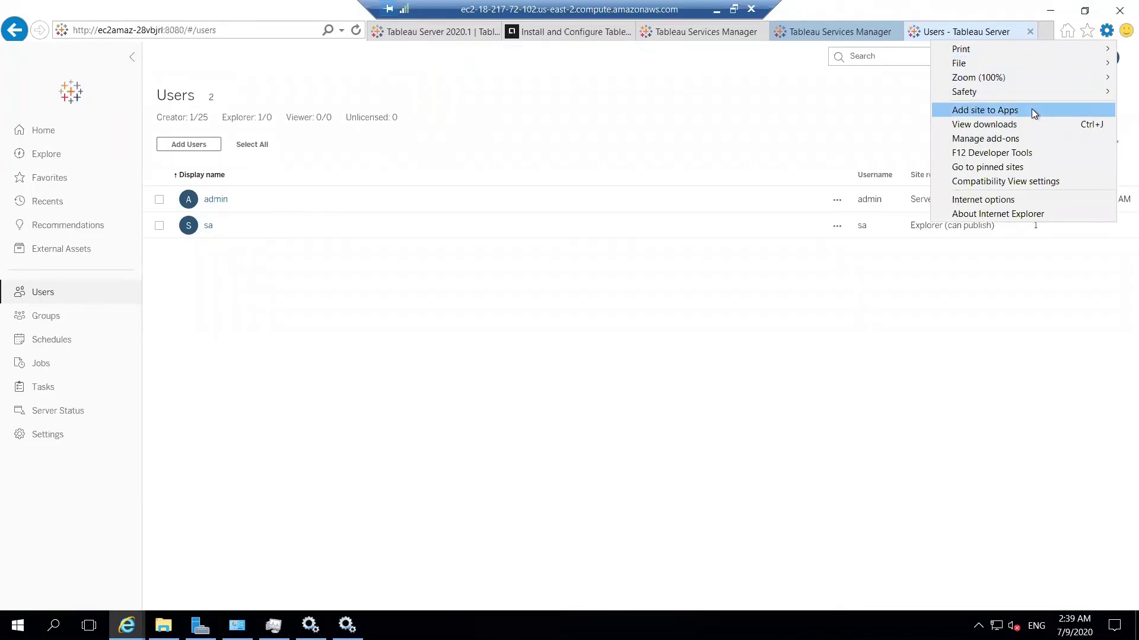
Dismiss the browser settings menu and sign out of the admin account.
click(741, 147)
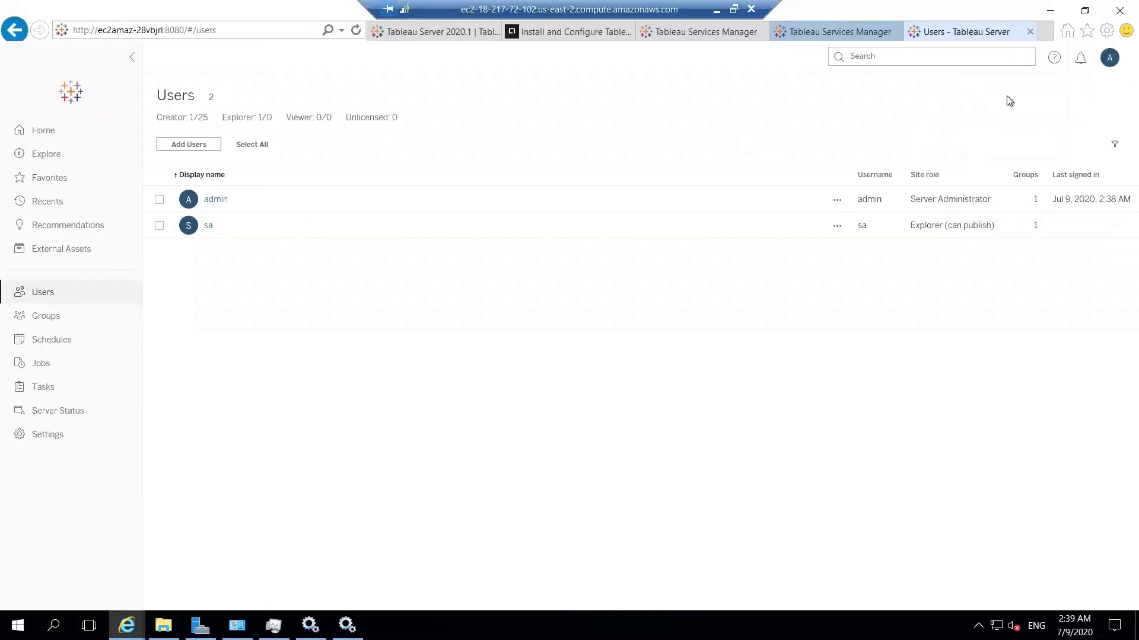
click(1110, 57)
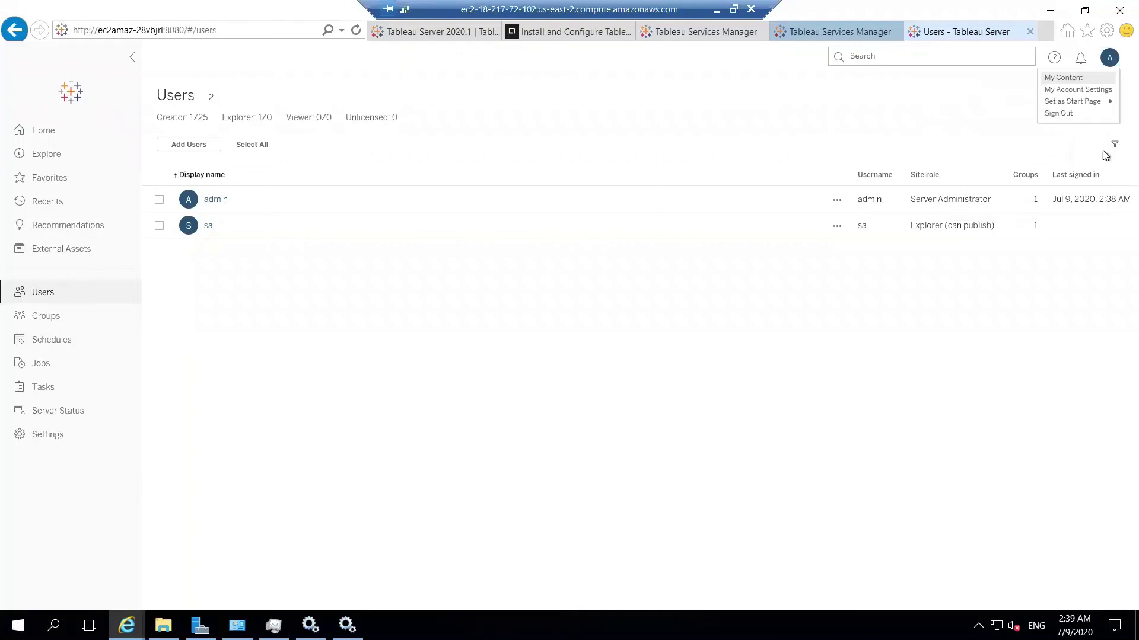
click(1056, 114)
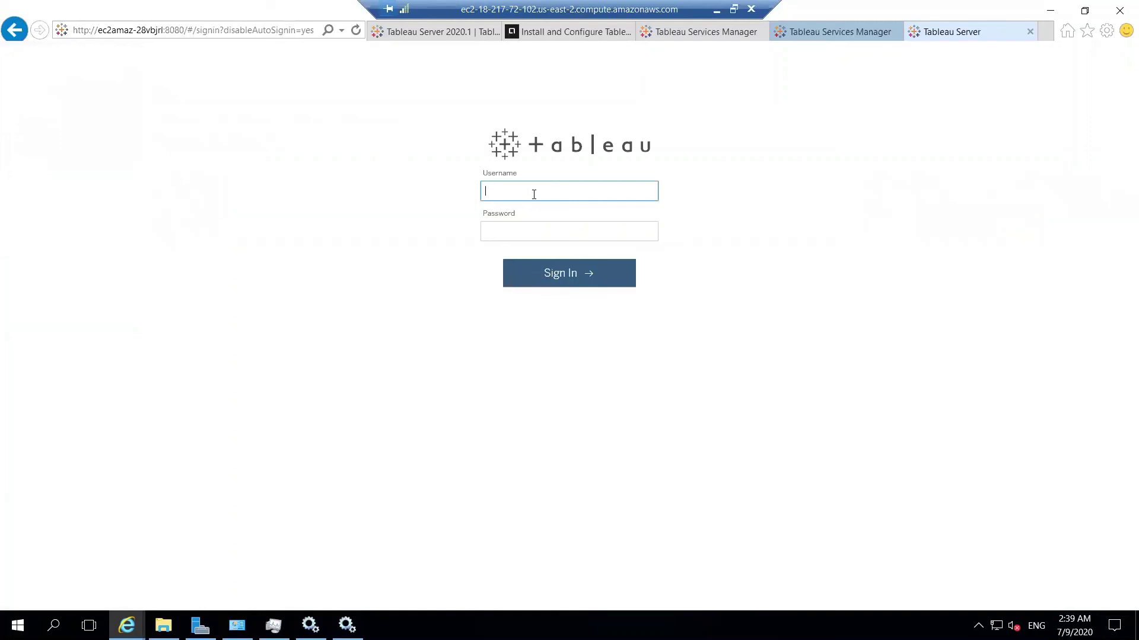
Sign in to Tableau Server as user 'sa' with its password.
text(sa)
key(Tab)
text(•)
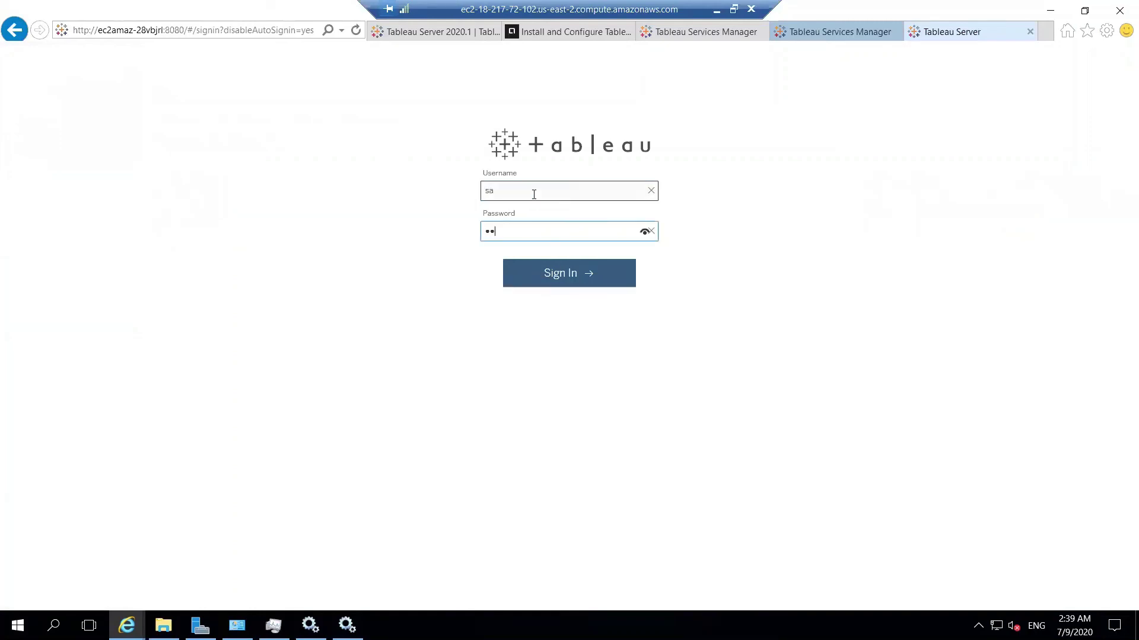
key(Return)
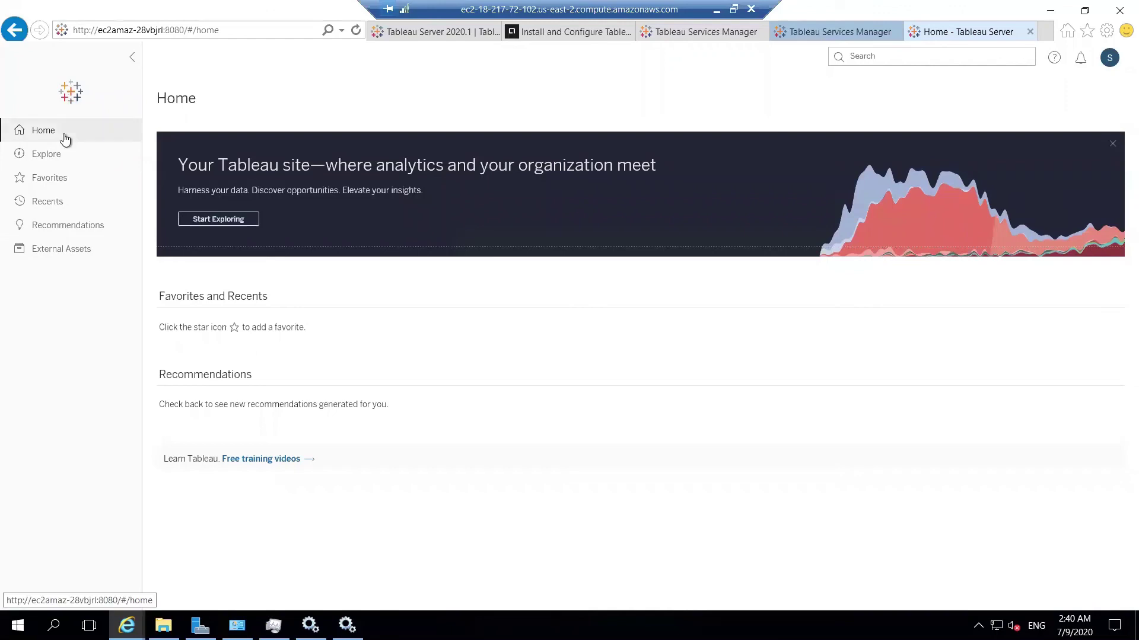
Visit the Favorites, Recents and Recommendations pages as sa.
click(77, 187)
click(82, 207)
click(85, 224)
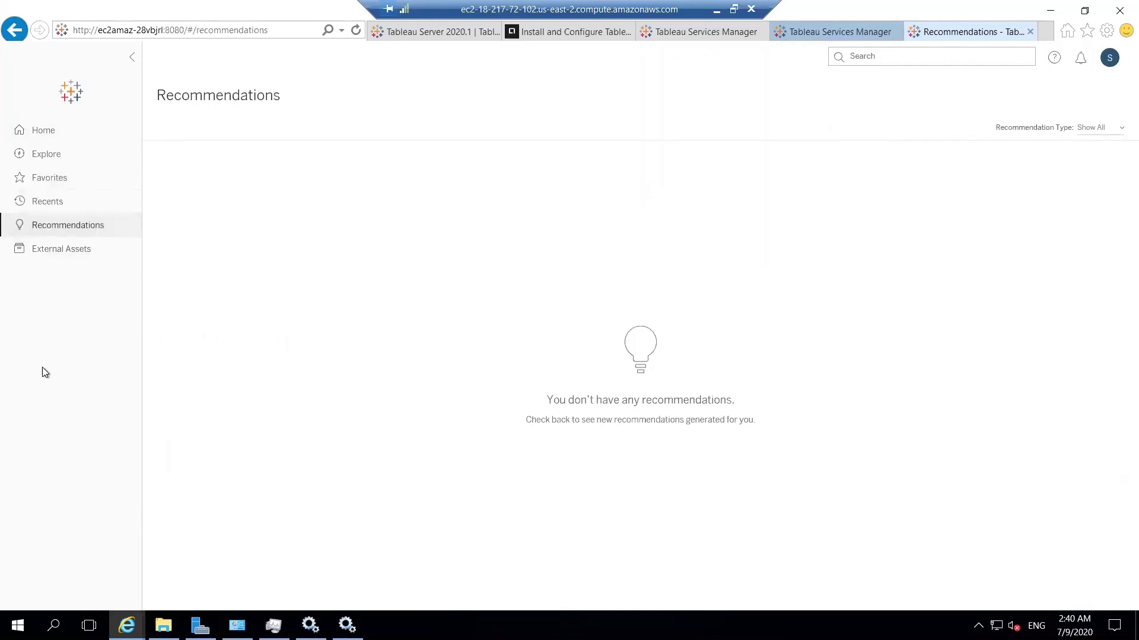
click(1109, 59)
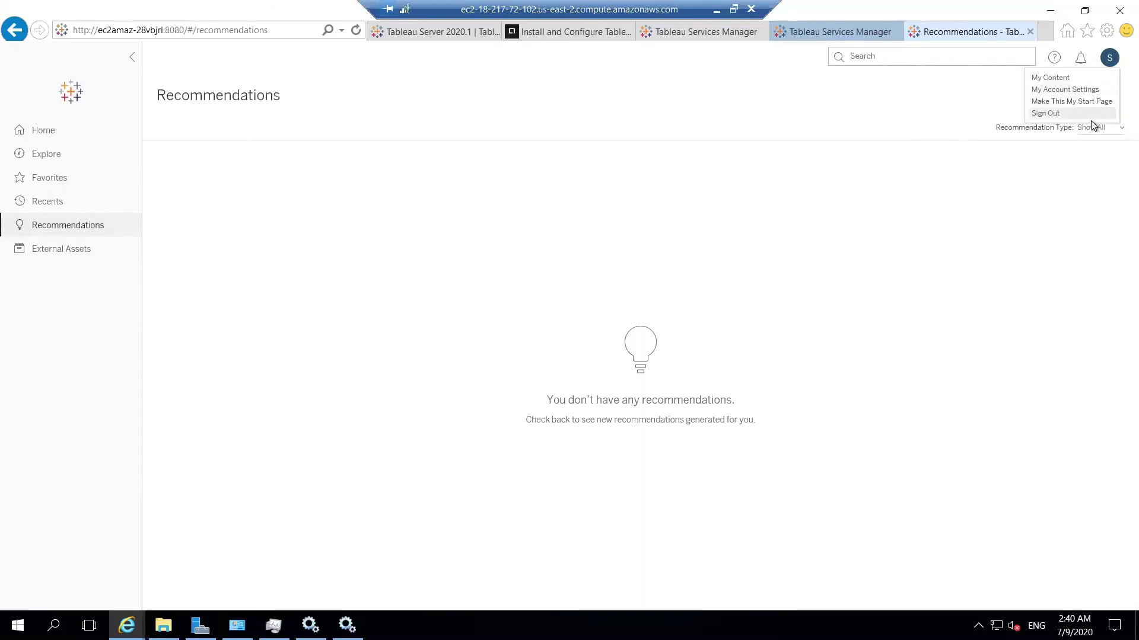
Sign out sa and enter 'admin' as the username on the sign-in page.
click(1088, 117)
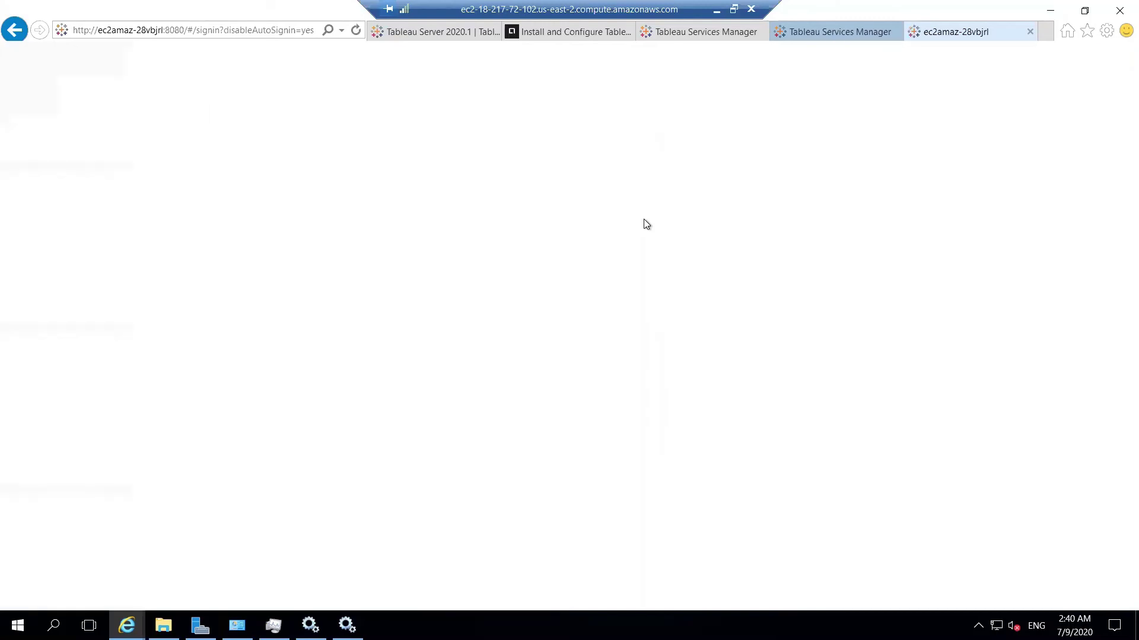
text(ad)
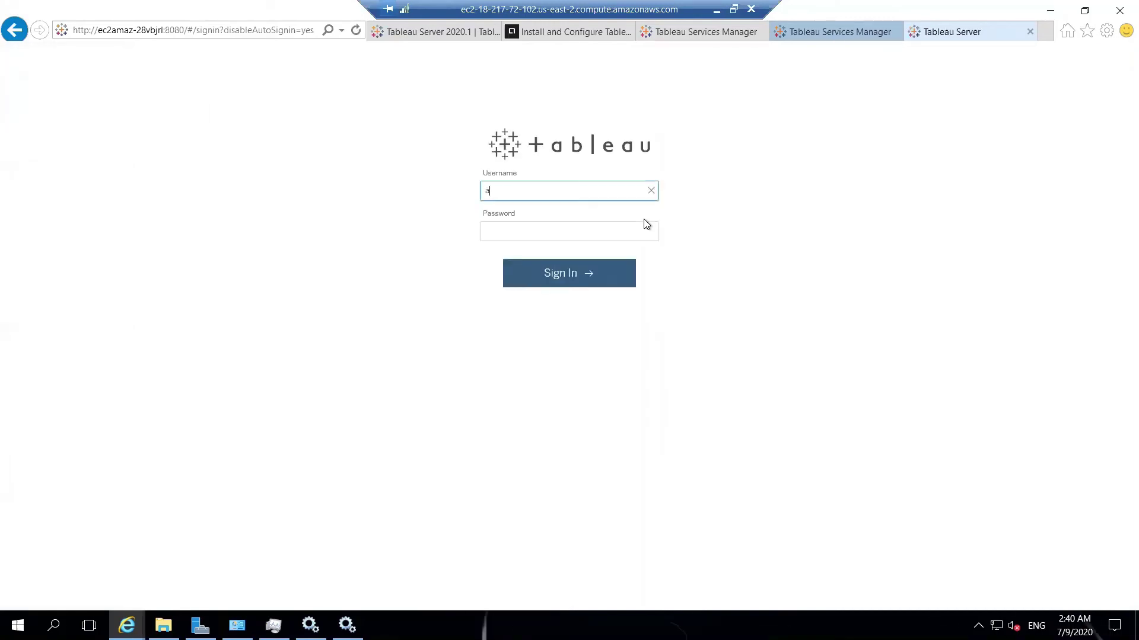
text(min)
key(Tab)
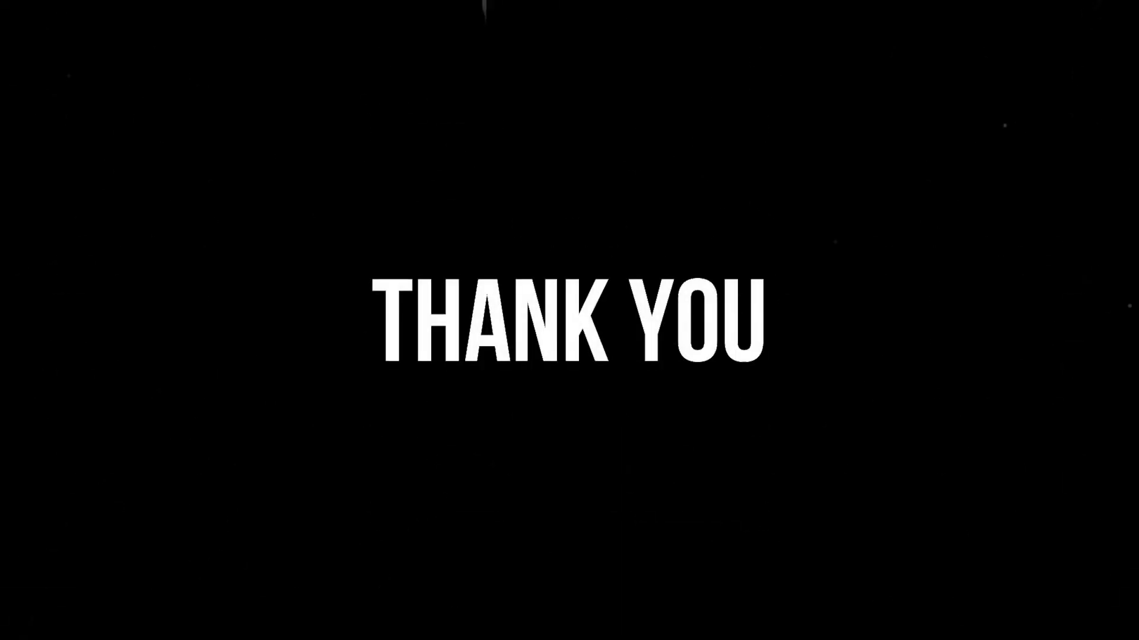